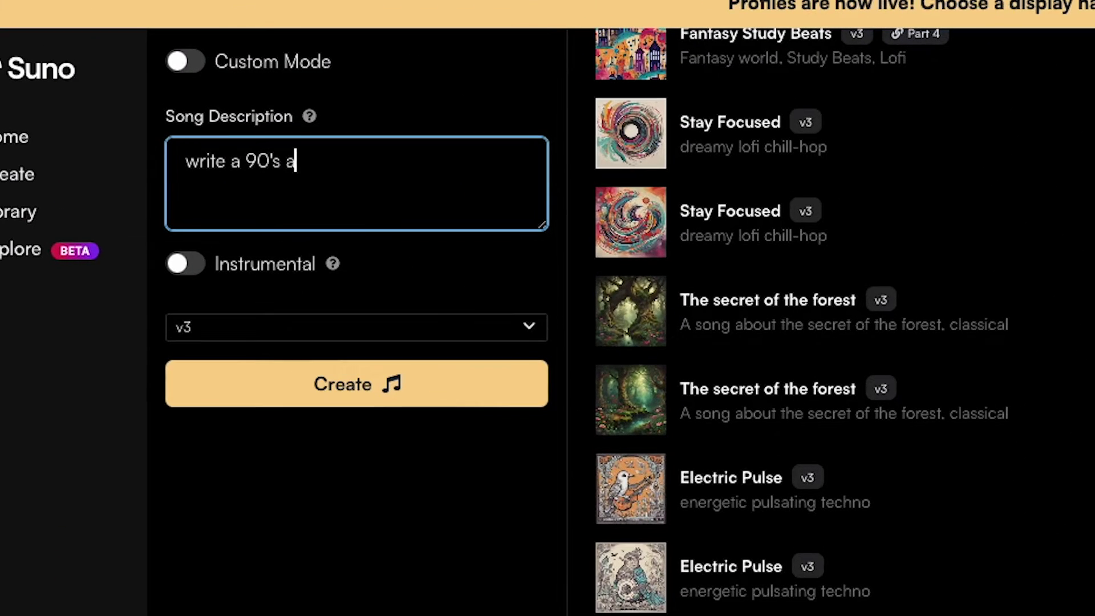
# - In Song Description, describe a 90's anthem about the release of the Stable Diffusion 3 image generator
pyautogui.write('song about the new release of Stable Diffusion 3 AI image generator')
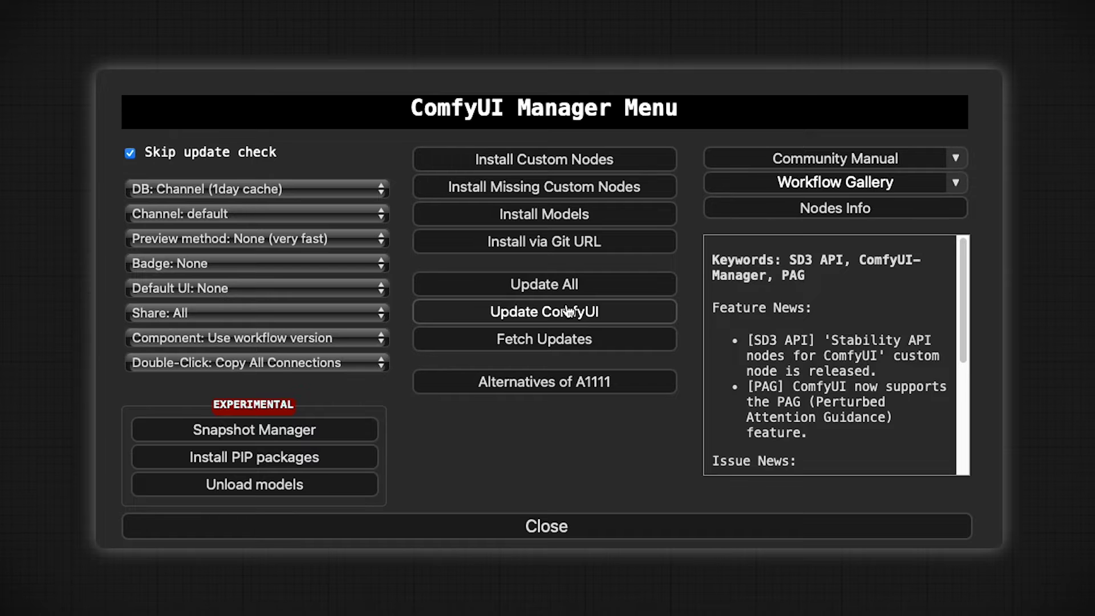
# - Search the custom node list for 'stability' and install Stability API nodes for ComfyUI
pyautogui.click(610, 161)
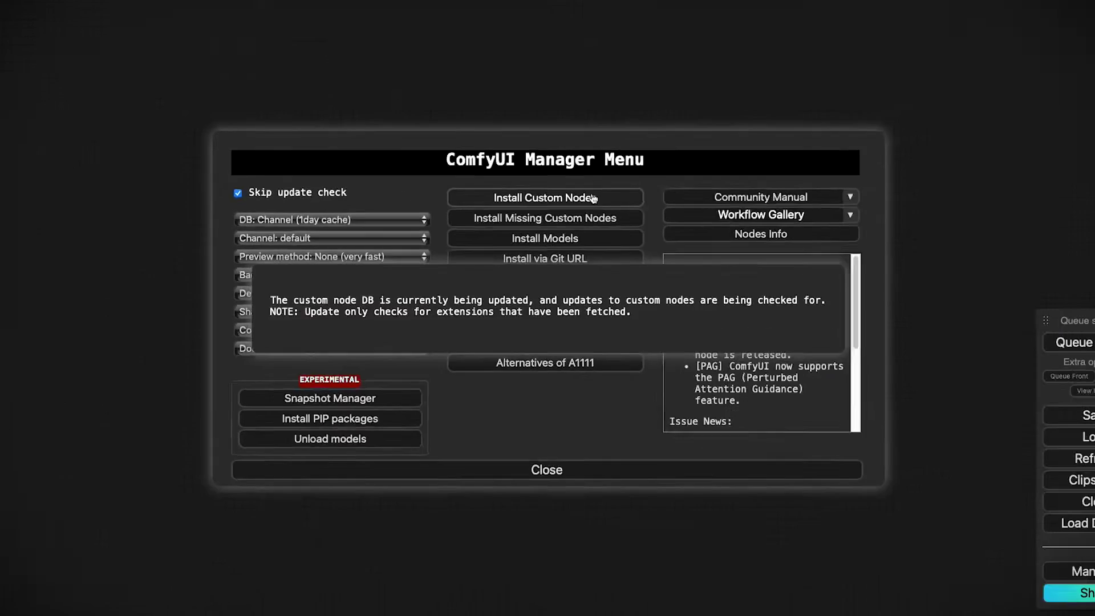
pyautogui.click(884, 74)
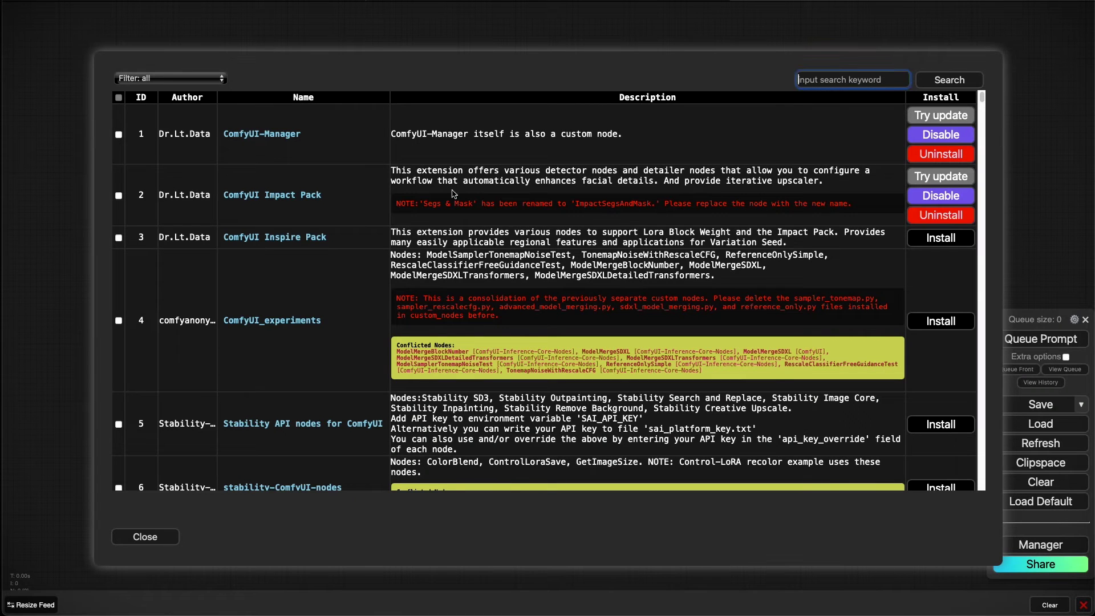
pyautogui.write('sba')
pyautogui.press('BackSpace')
pyautogui.press('BackSpace')
pyautogui.press('BackSpace')
pyautogui.write('stability')
pyautogui.press('Return')
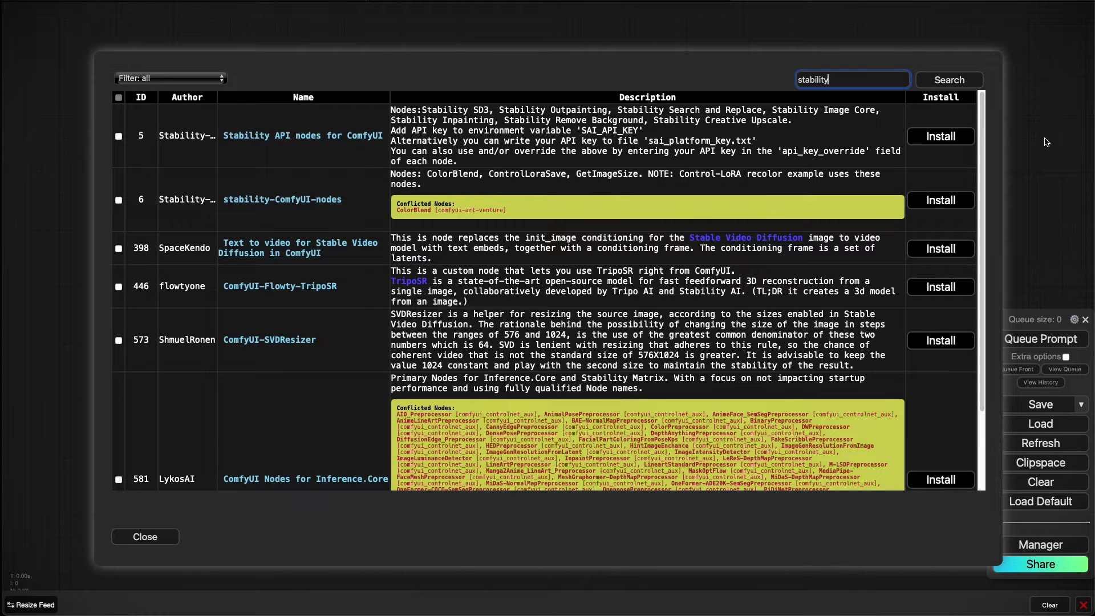
pyautogui.click(960, 146)
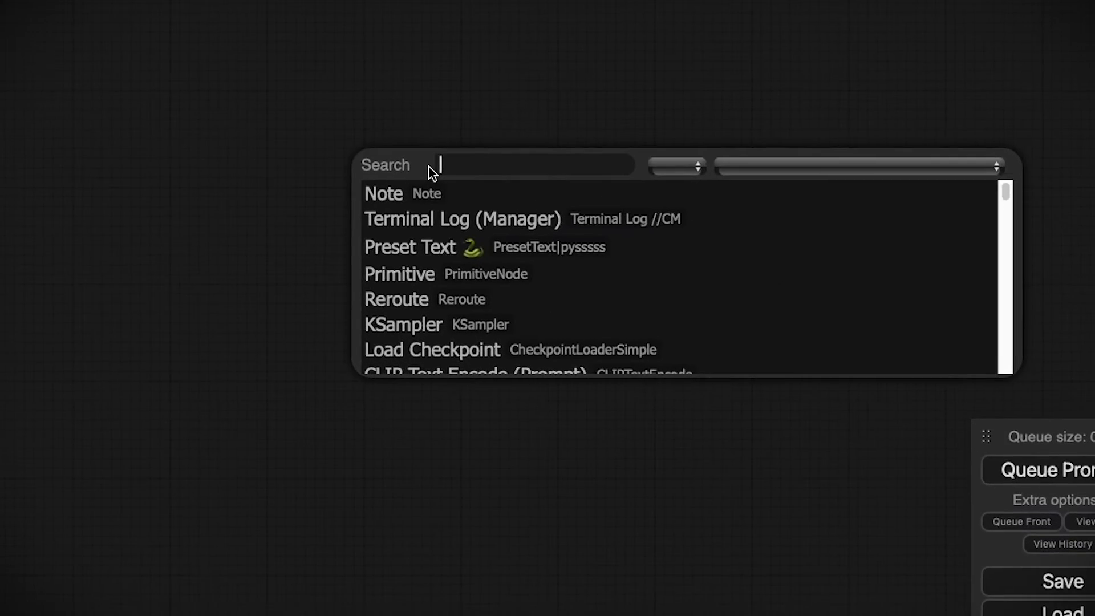
# - Add a Stability SD3 node from the 'stabi' search, enlarge it, and check its model choices
pyautogui.write('stabi')
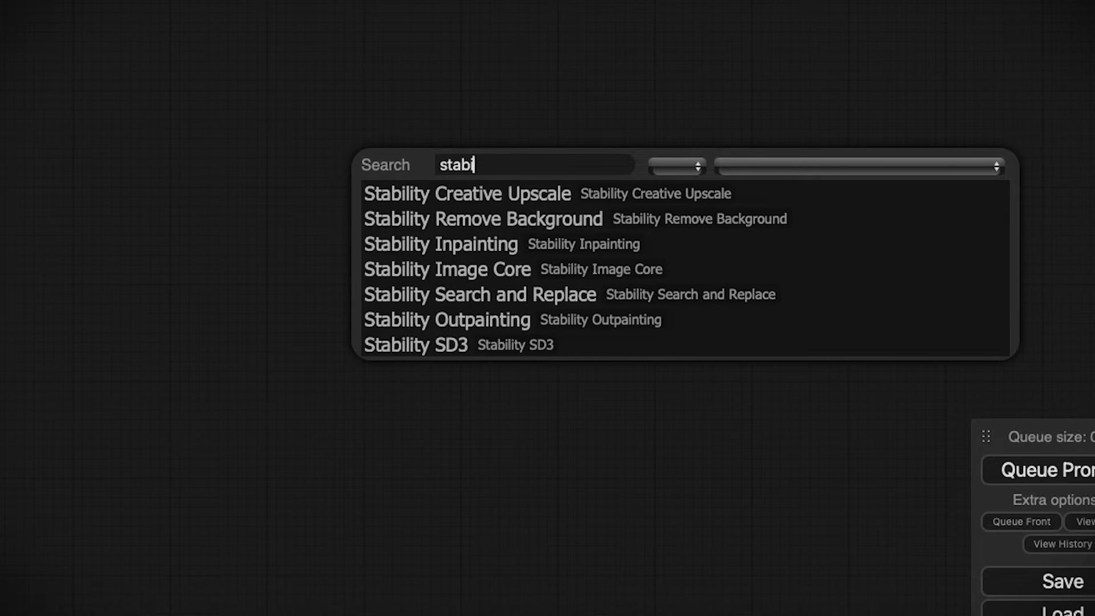
pyautogui.click(565, 342)
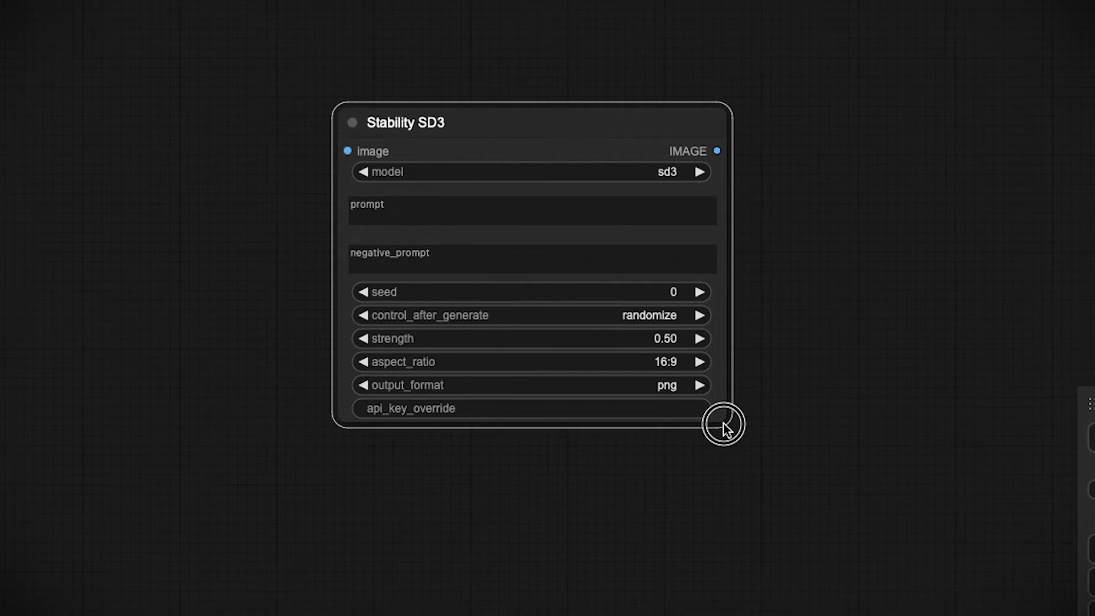
pyautogui.moveTo(723, 425); pyautogui.dragTo(757, 535)
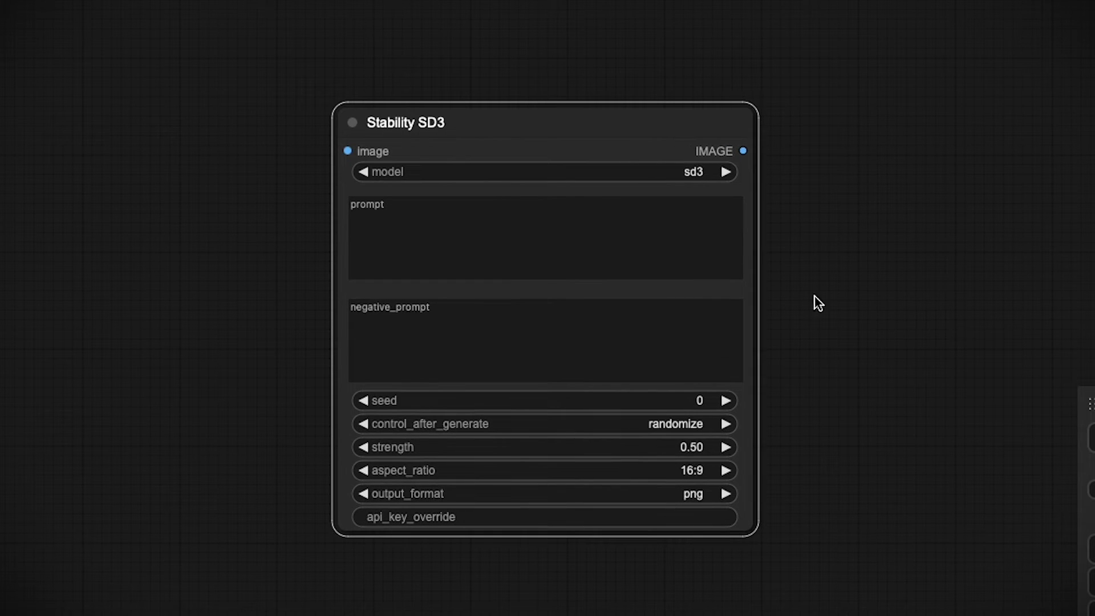
pyautogui.click(610, 169)
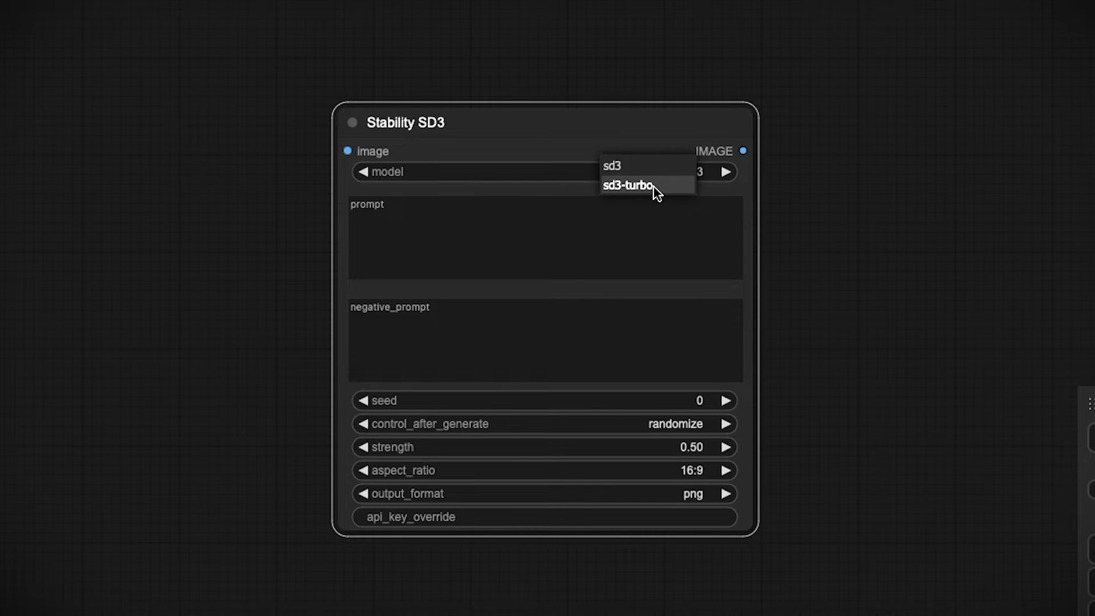
# - Enter the prompt 'Pirate Queen standing on the bow of a ship, holding a flag that says "SD3"'
pyautogui.click(412, 219)
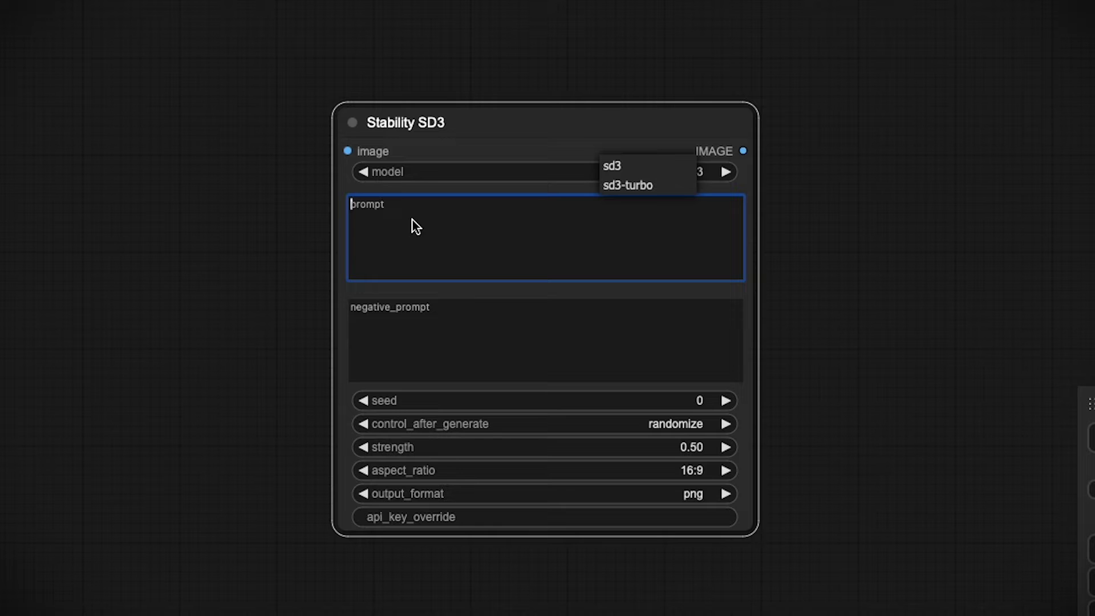
pyautogui.write('Pirate Queen stna')
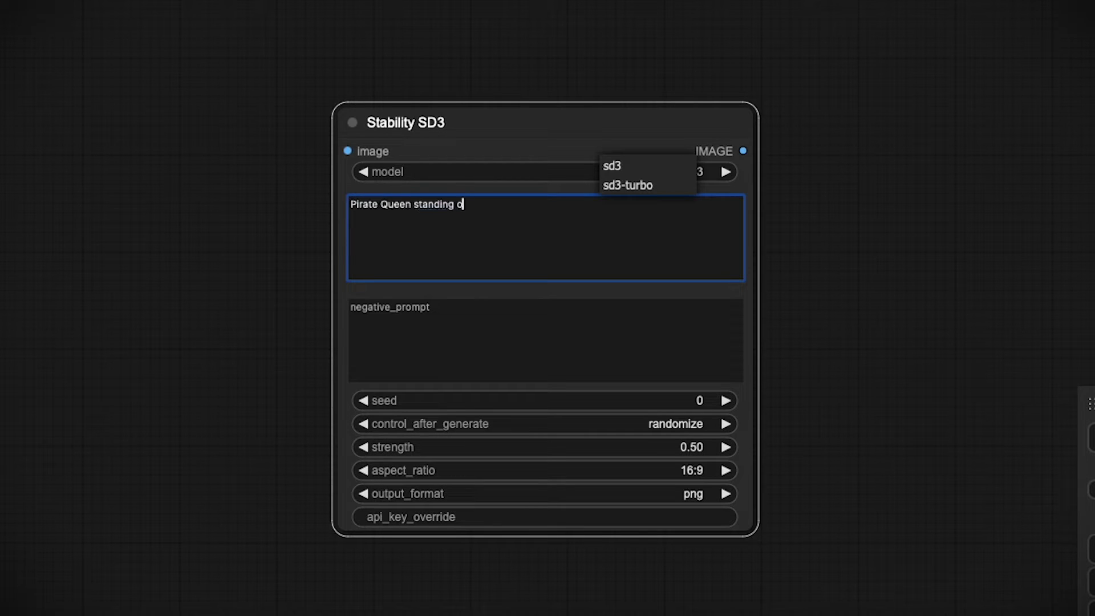
pyautogui.write('n the bow of a ship,')
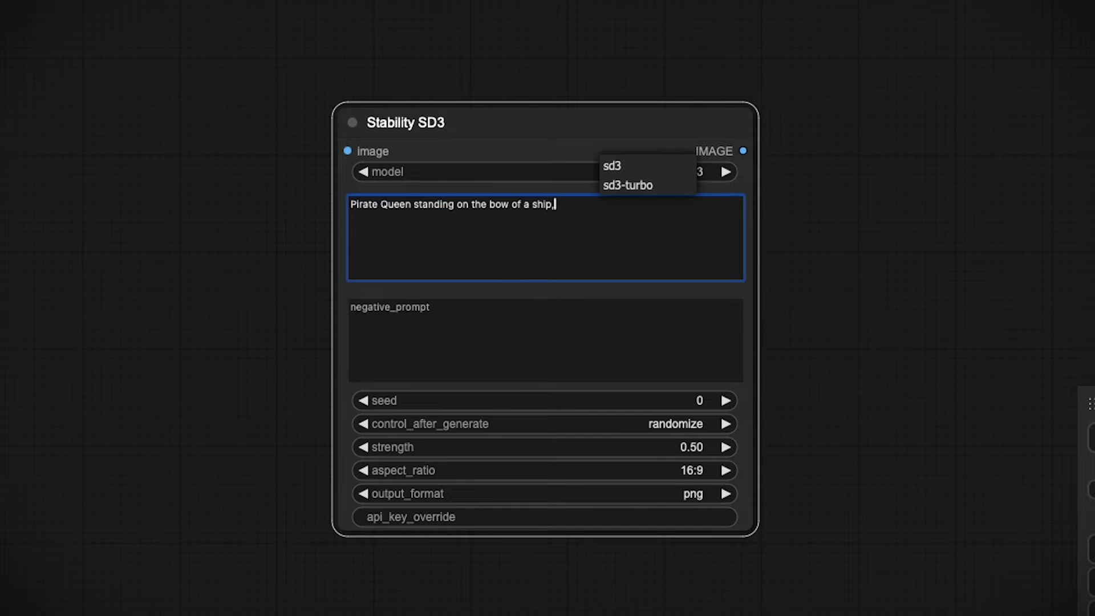
pyautogui.write(' holding a flas')
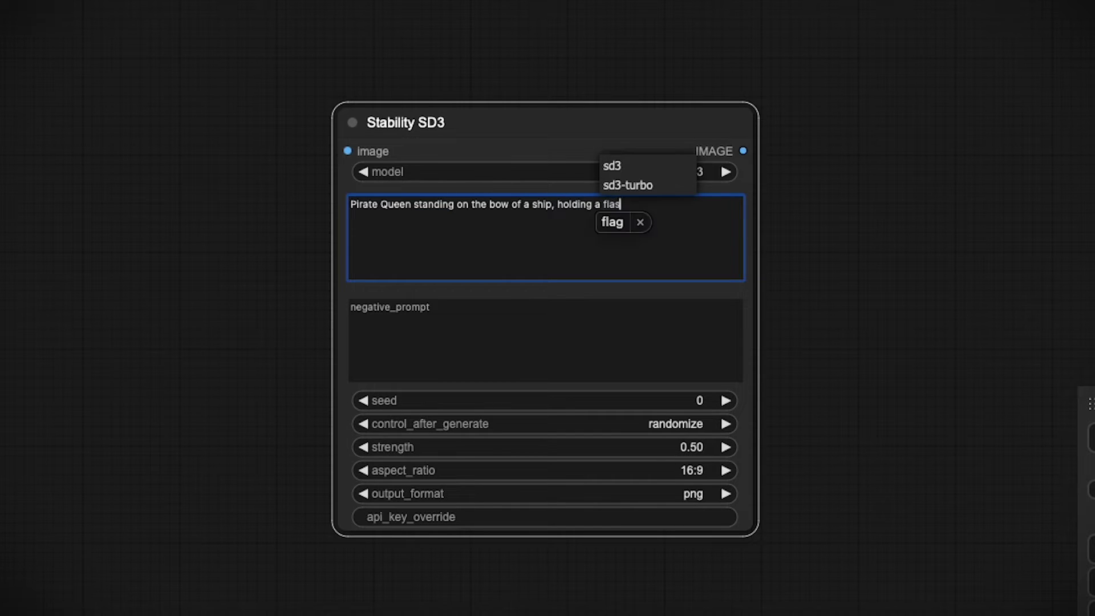
pyautogui.press('BackSpace')
pyautogui.write('g that says S')
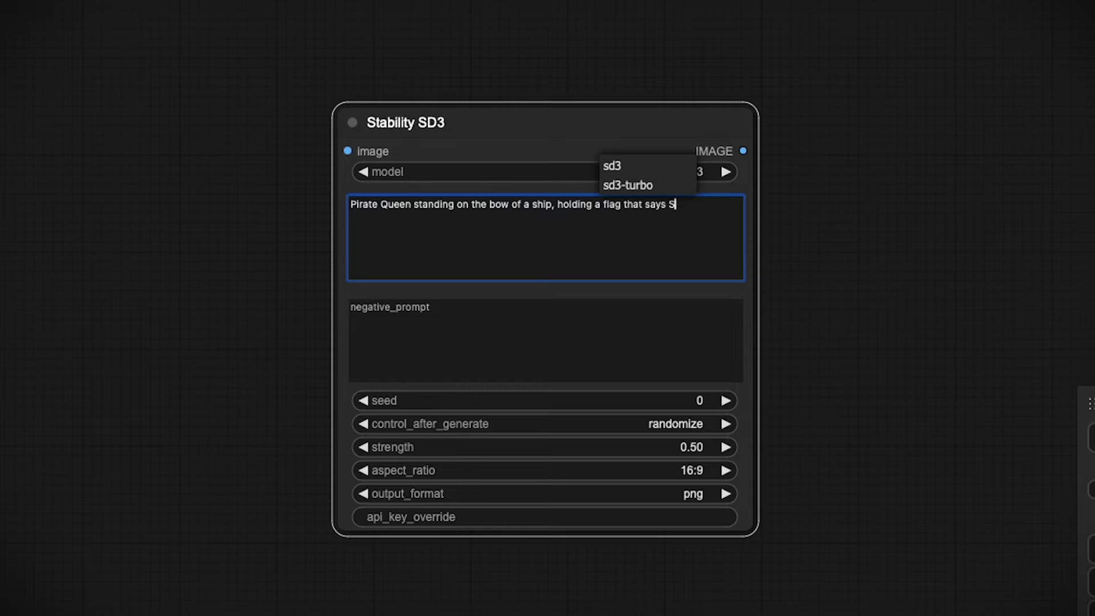
pyautogui.write('D3')
pyautogui.press('BackSpace')
pyautogui.press('BackSpace')
pyautogui.press('BackSpace')
pyautogui.write('"SD2')
pyautogui.press('BackSpace')
pyautogui.write('3"')
pyautogui.click(646, 414)
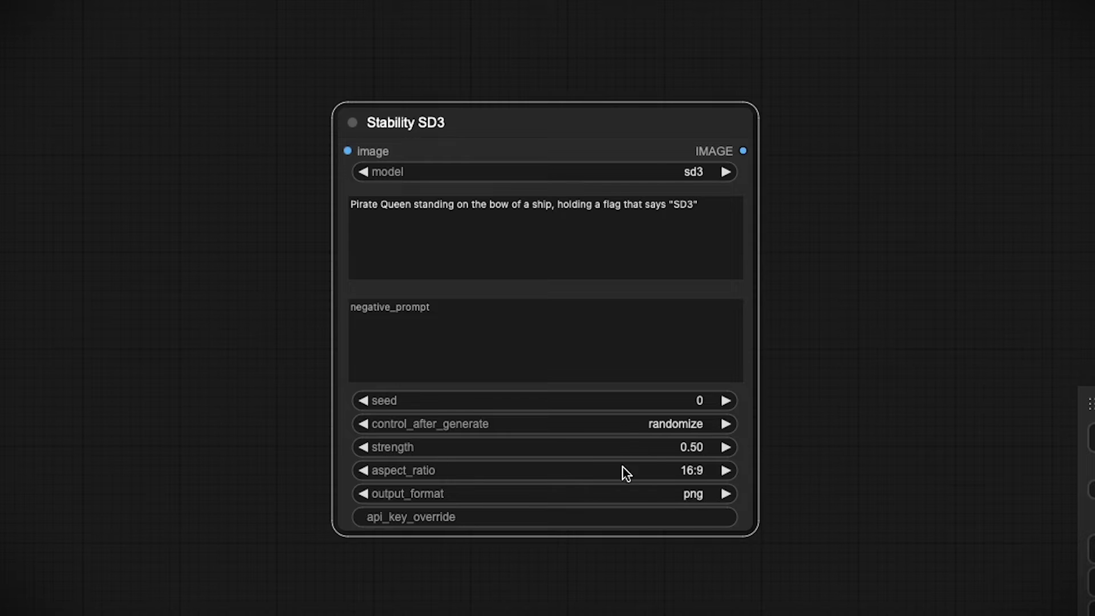
pyautogui.click(704, 476)
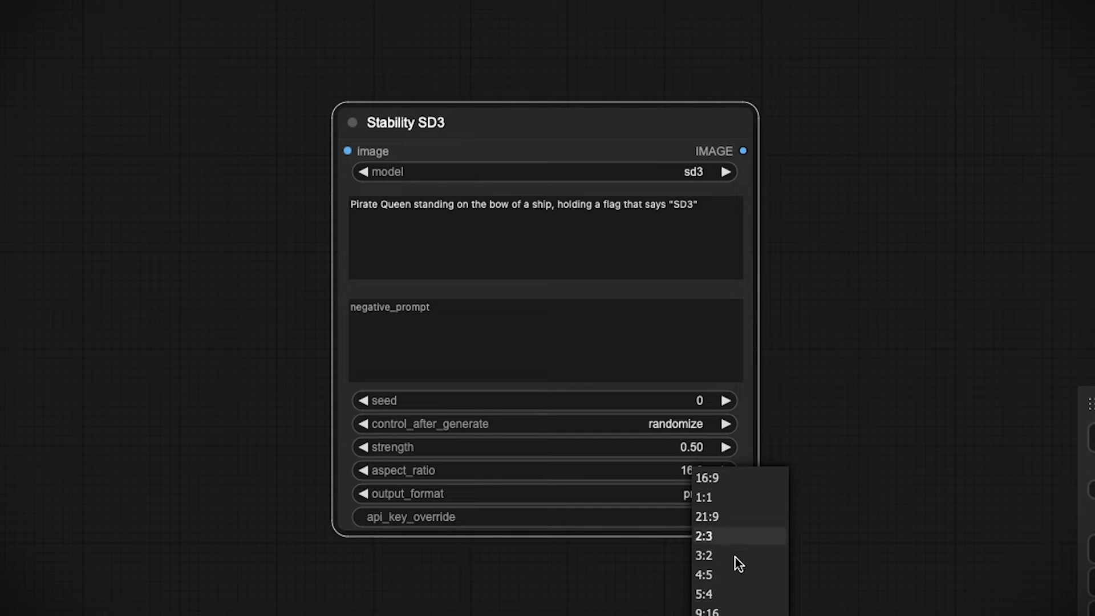
# - Give the SD3 node a 9:16 aspect ratio and png output, and paste in the API key override
pyautogui.click(728, 611)
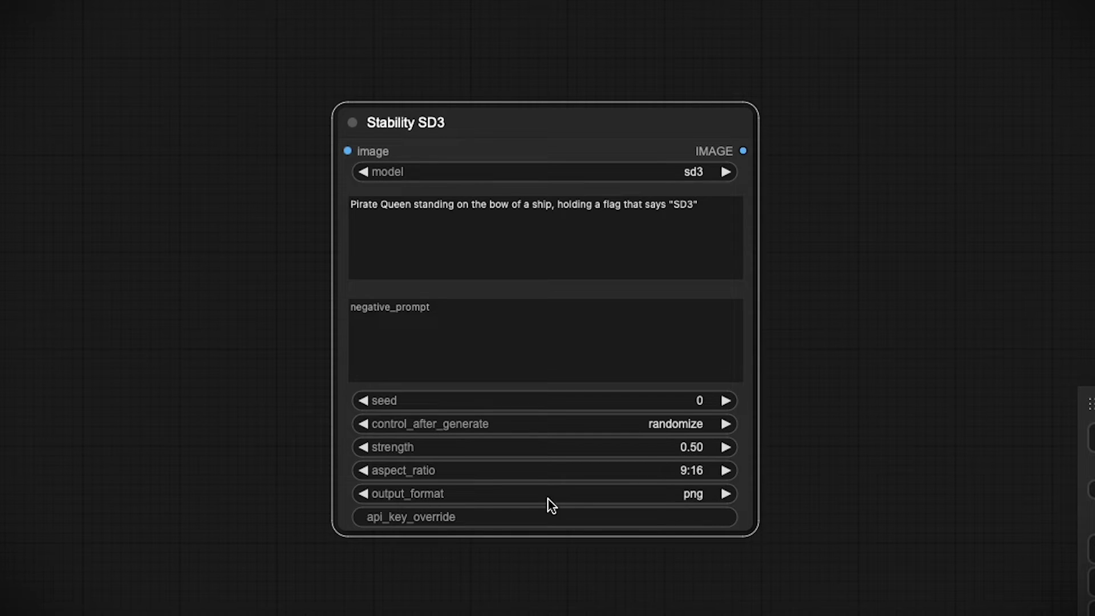
pyautogui.click(434, 492)
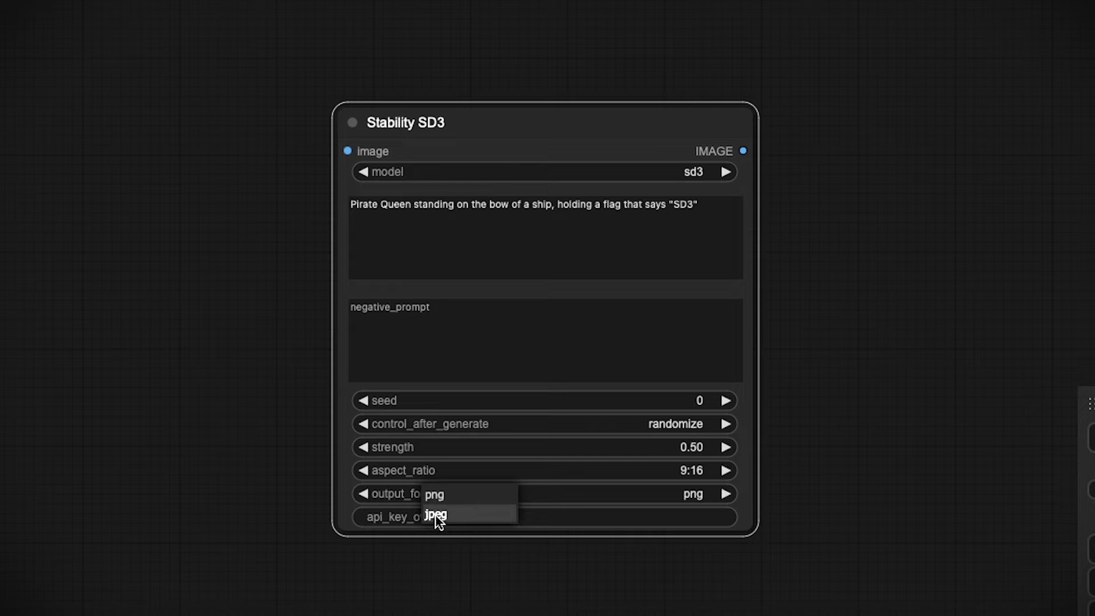
pyautogui.click(606, 521)
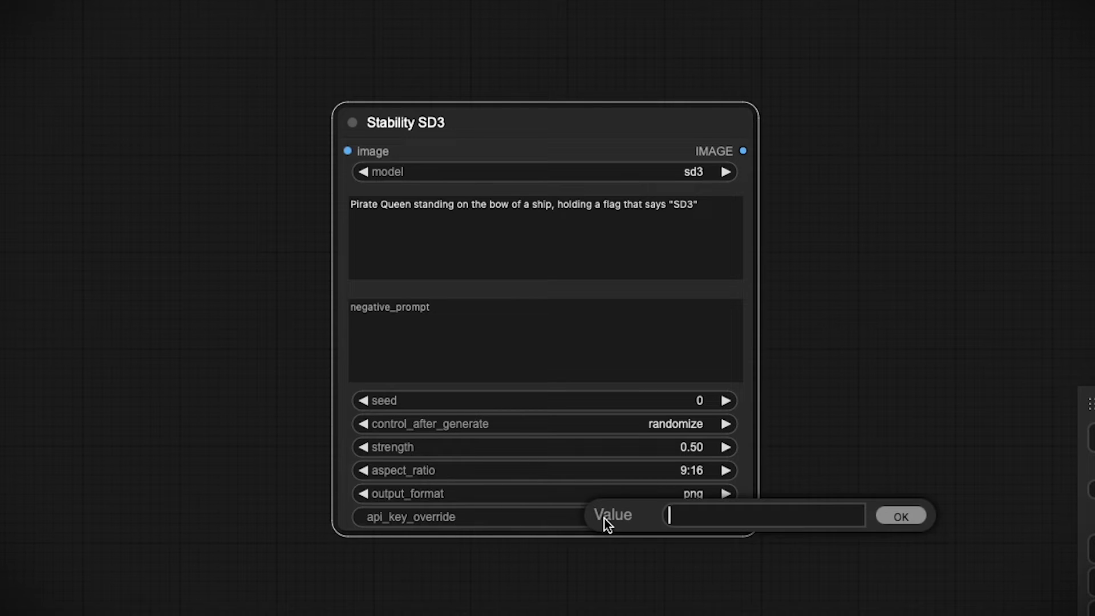
pyautogui.click(479, 517)
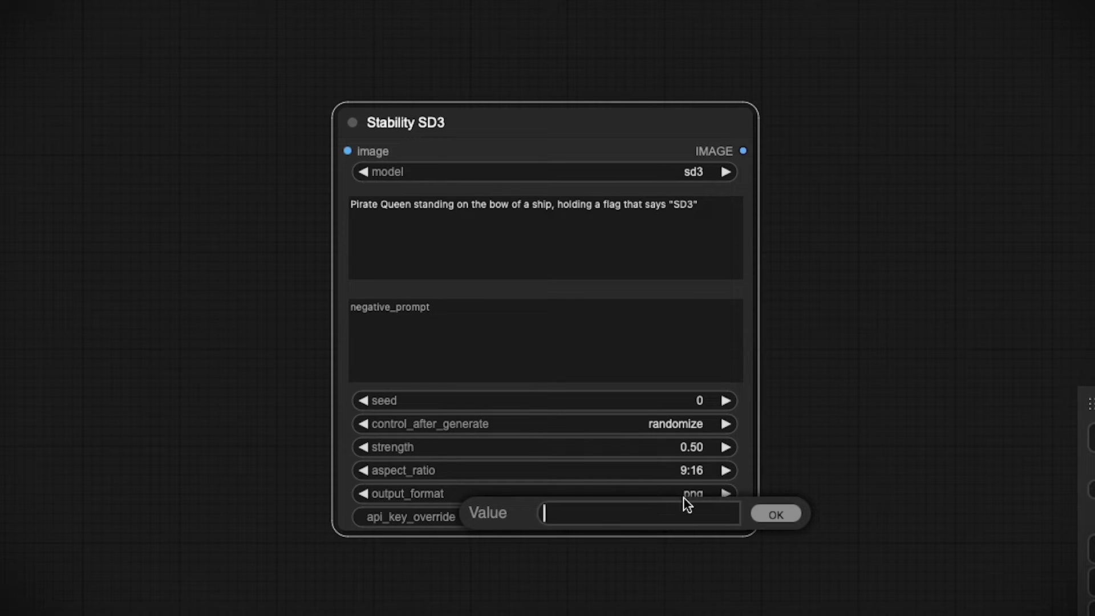
pyautogui.hotkey('ctrl', 'v')
pyautogui.click(761, 507)
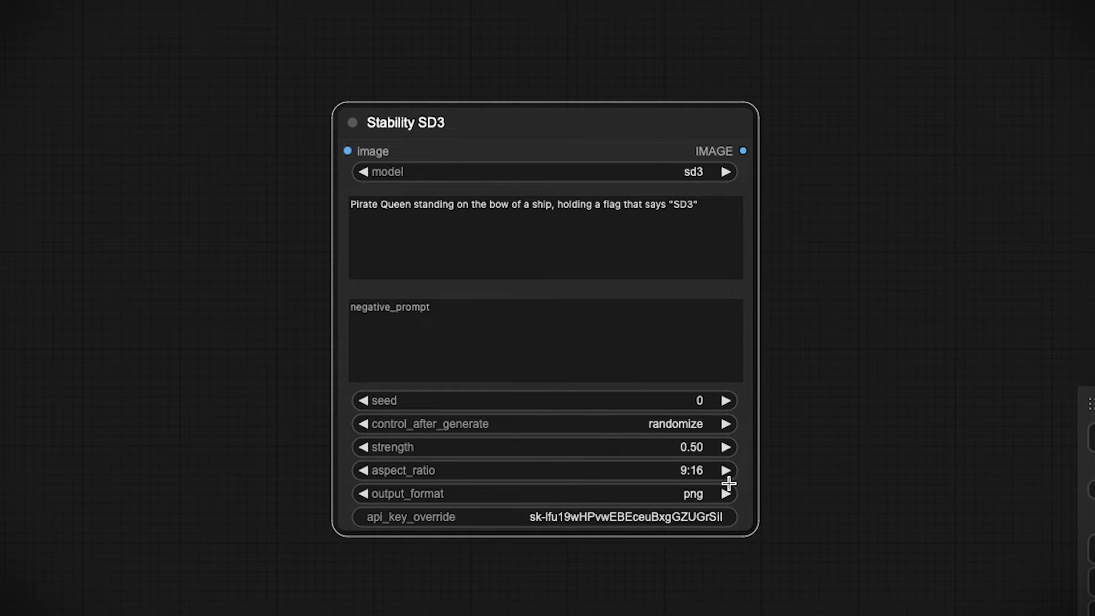
pyautogui.moveTo(892, 384); pyautogui.dragTo(730, 367)
pyautogui.doubleClick(759, 211)
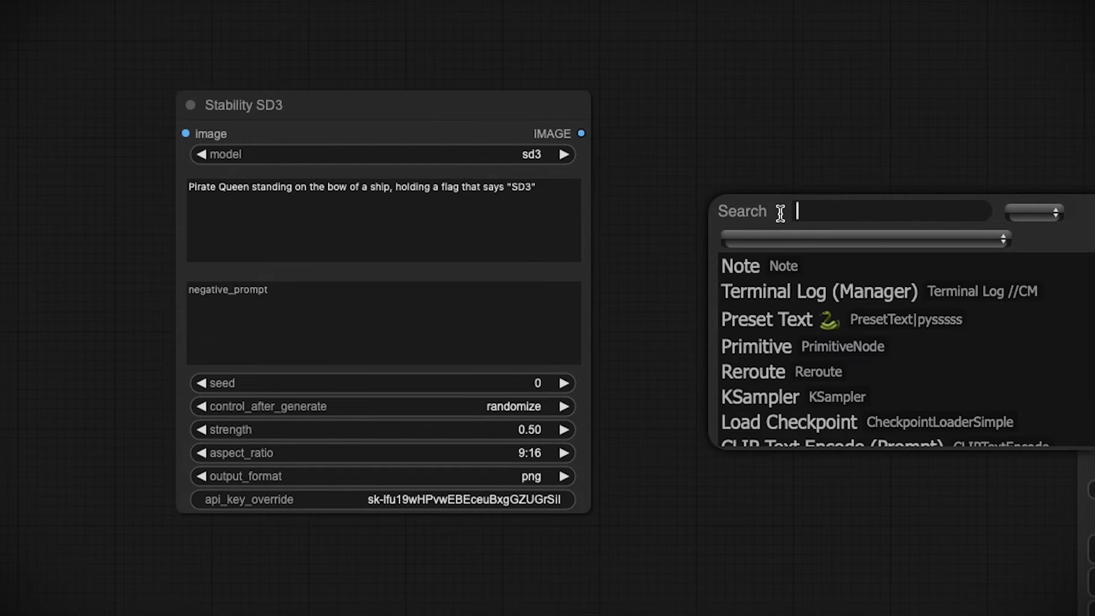
# - Add a Preview Image node, wire it to the SD3 IMAGE output, and run the workflow
pyautogui.write('preview')
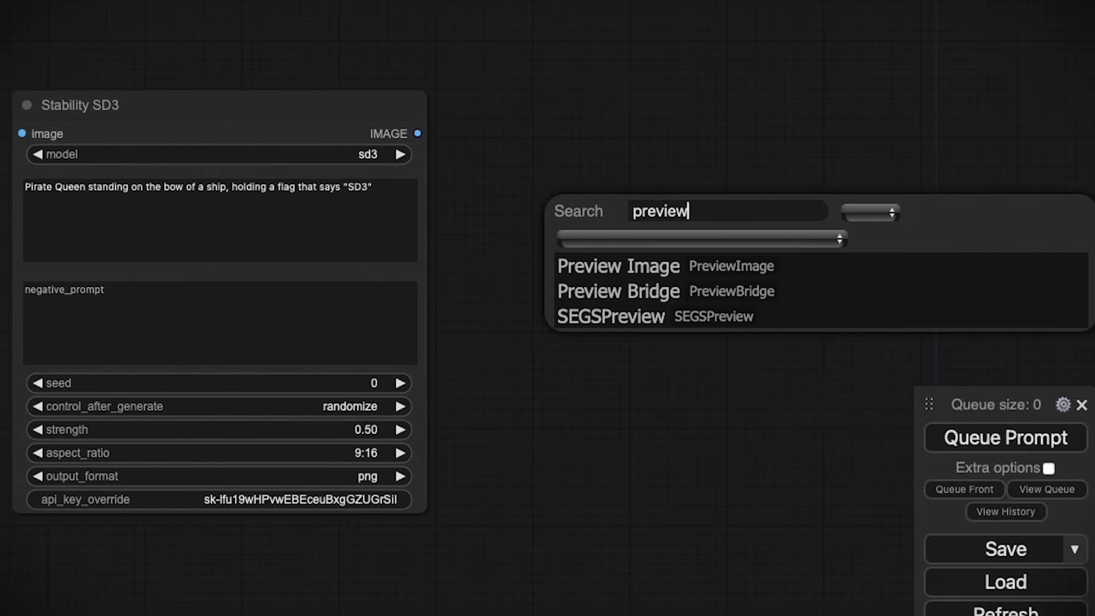
pyautogui.press('Return')
pyautogui.moveTo(506, 134); pyautogui.dragTo(634, 216)
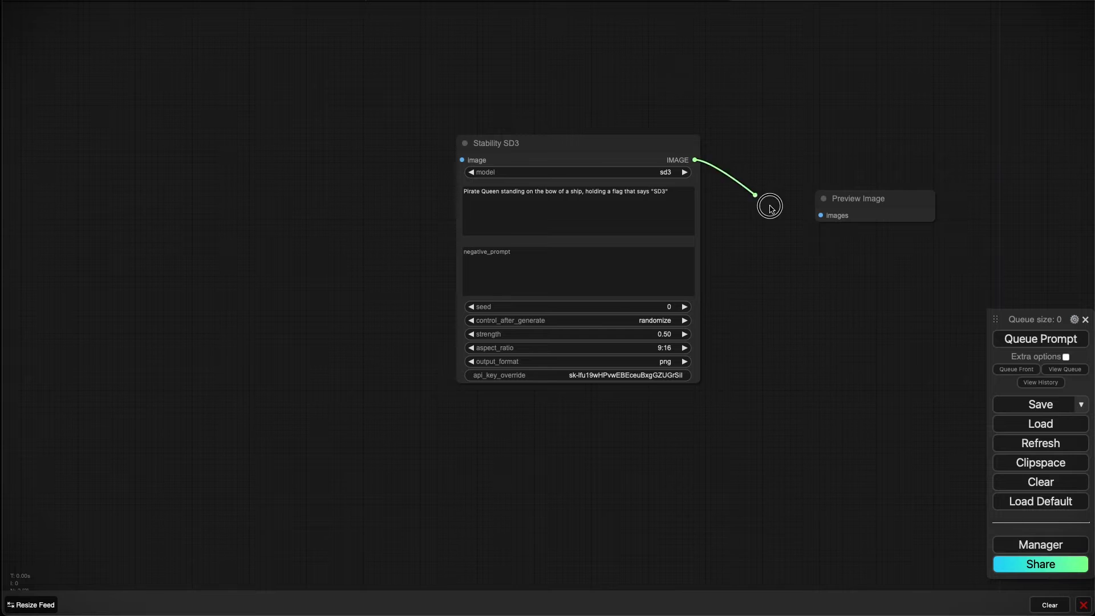
pyautogui.moveTo(770, 207); pyautogui.dragTo(824, 122)
pyautogui.click(1031, 340)
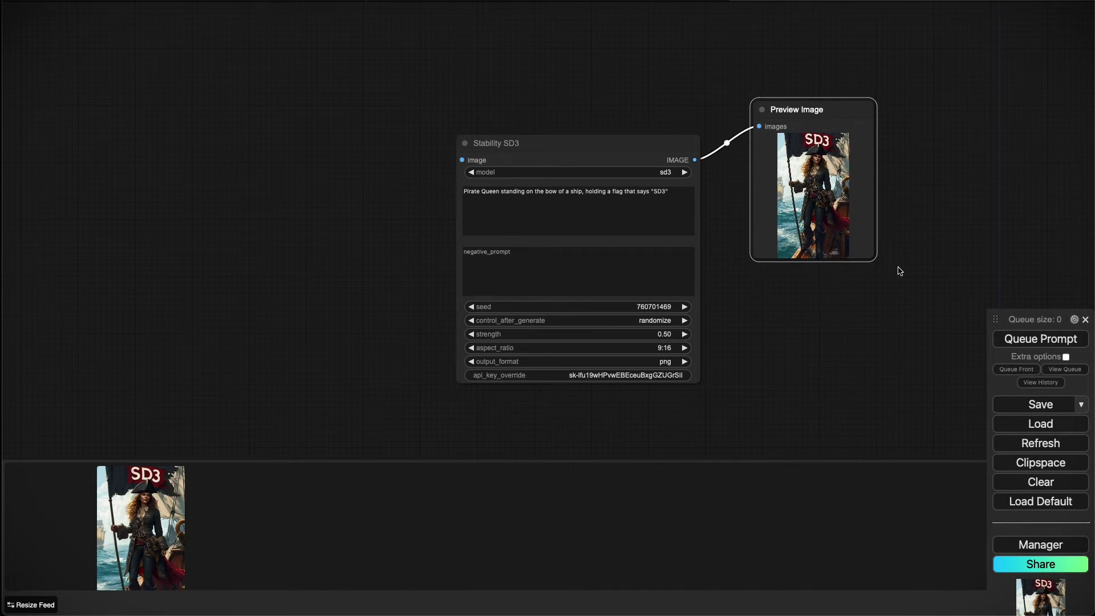
# - Enlarge and raise the Preview Image node to display the pirate queen render
pyautogui.moveTo(876, 262); pyautogui.dragTo(999, 507)
pyautogui.moveTo(950, 101); pyautogui.dragTo(944, 20)
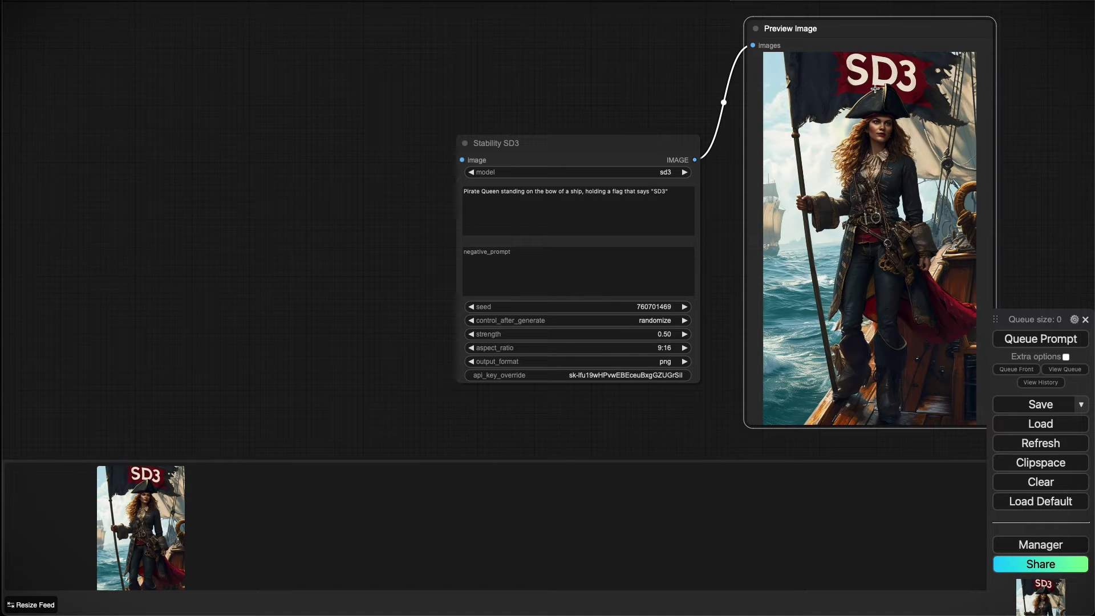
pyautogui.moveTo(1037, 127); pyautogui.dragTo(932, 139)
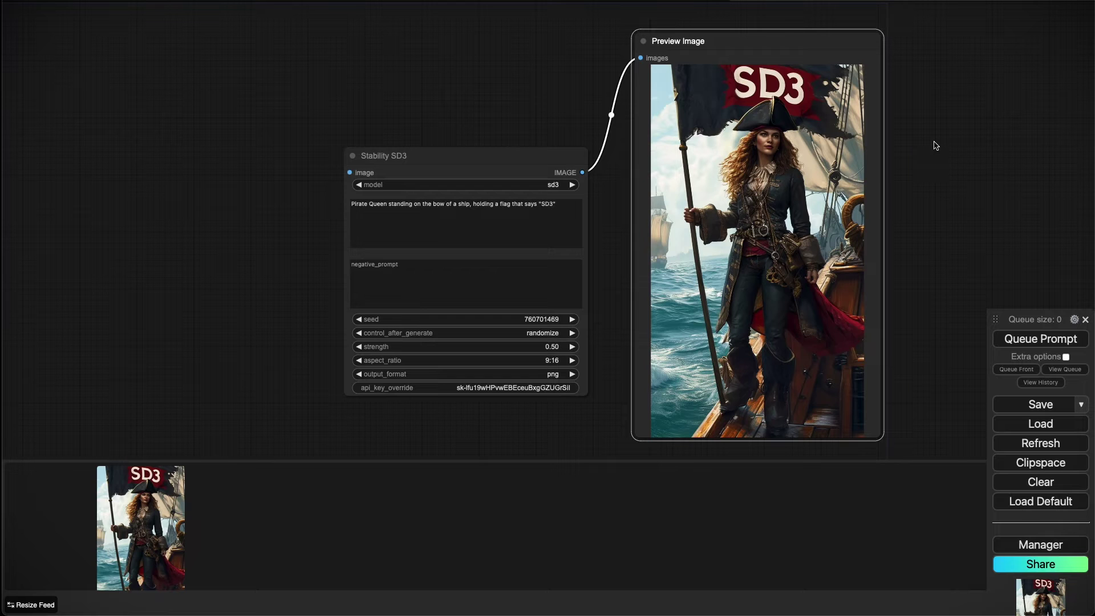
pyautogui.moveTo(470, 126); pyautogui.dragTo(548, 147)
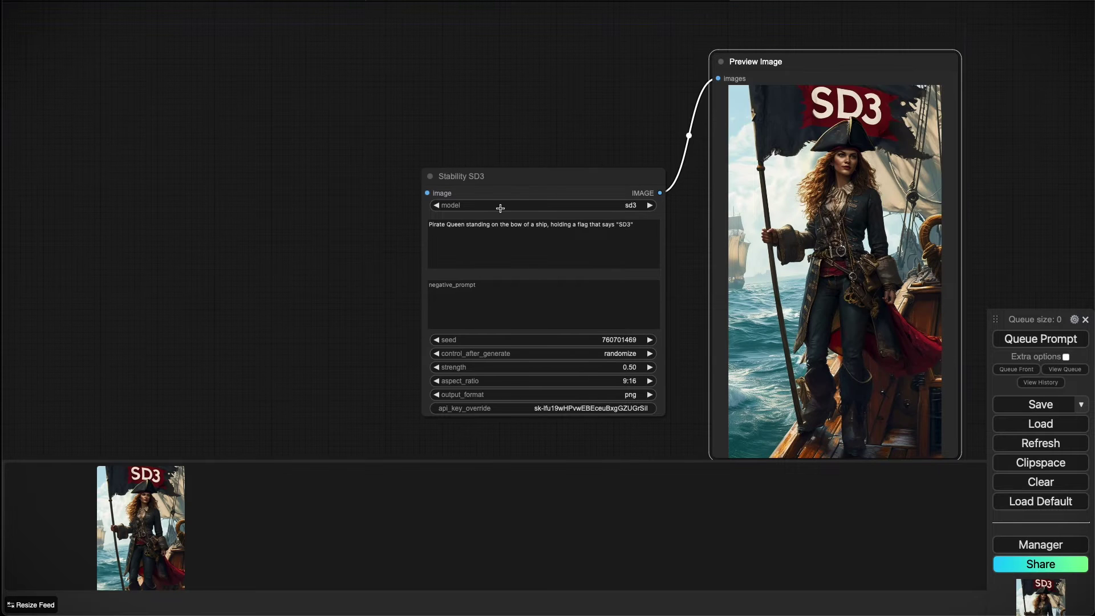
pyautogui.moveTo(282, 193); pyautogui.dragTo(375, 196)
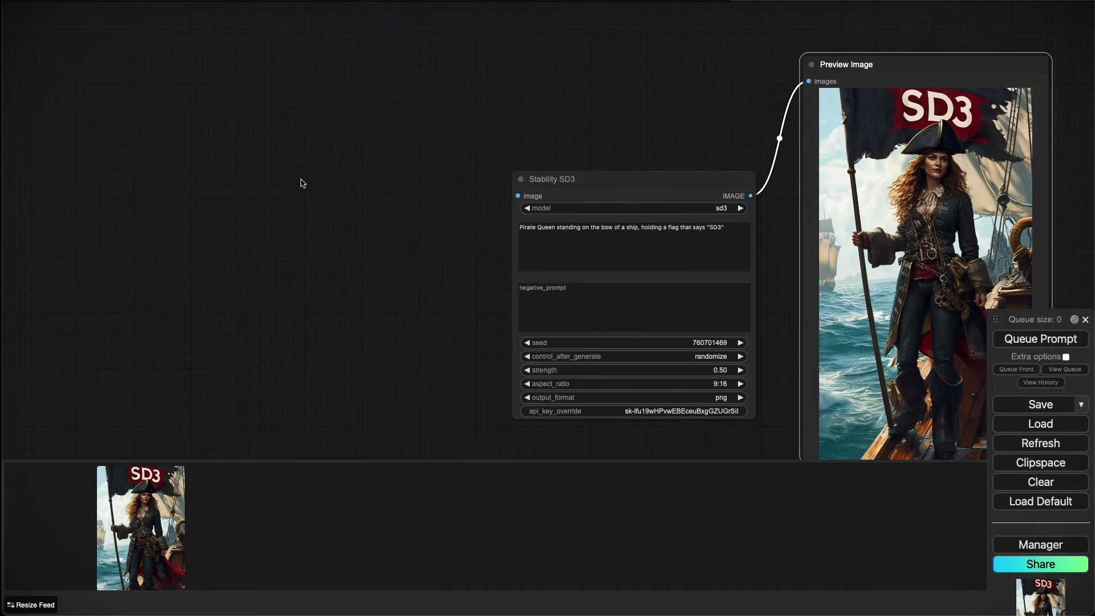
# - Add a Load Image node holding ComfyUI_temp_zlncq_00011_.png
pyautogui.doubleClick(353, 140)
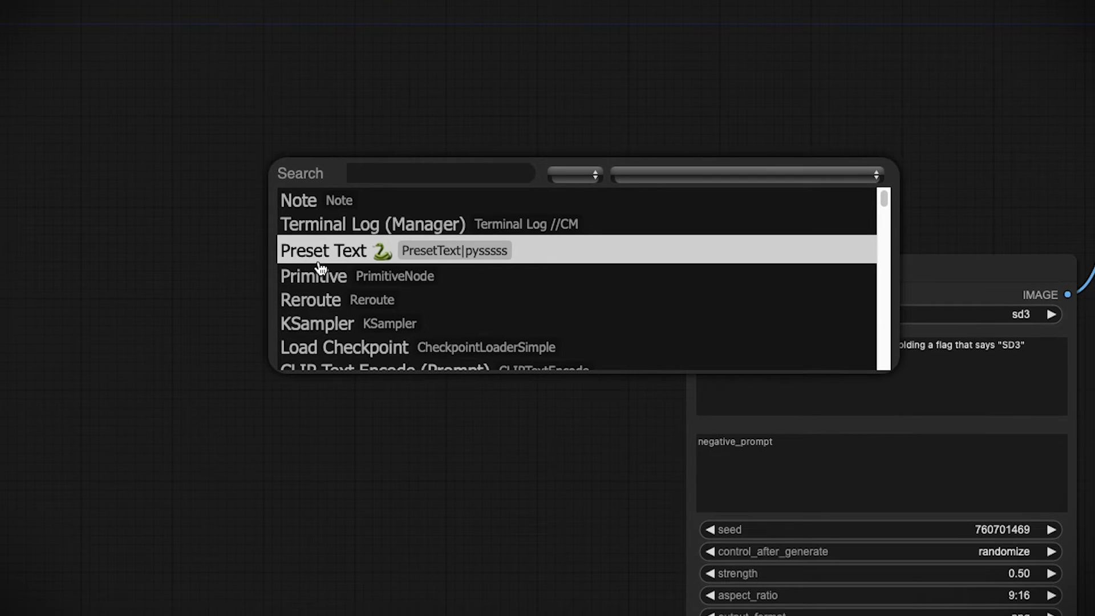
pyautogui.write('load')
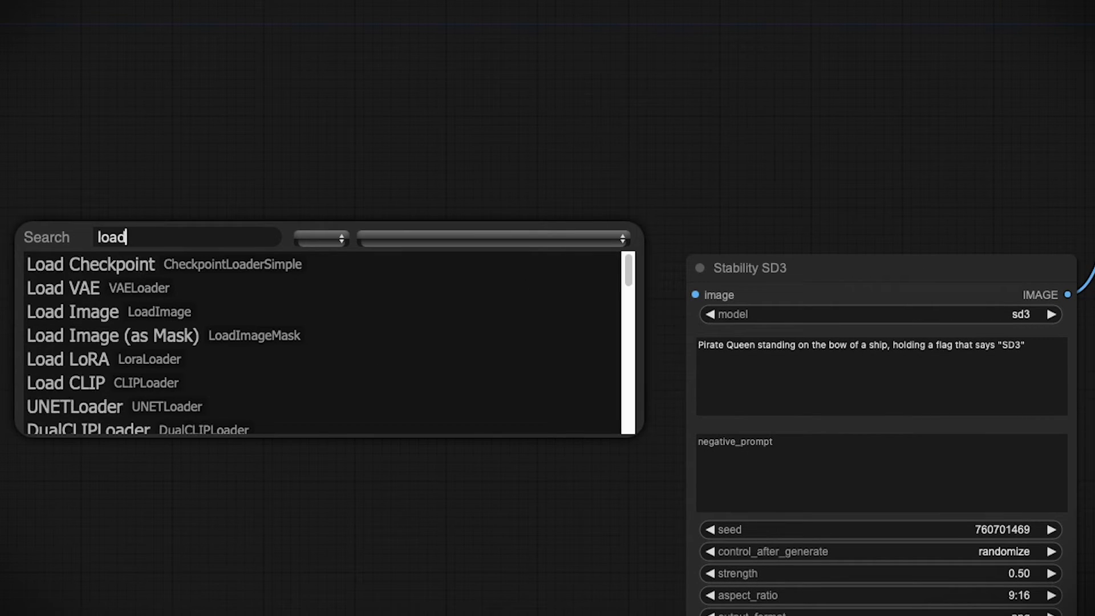
pyautogui.click(86, 314)
pyautogui.click(253, 334)
pyautogui.scroll(-20, 263, 372)
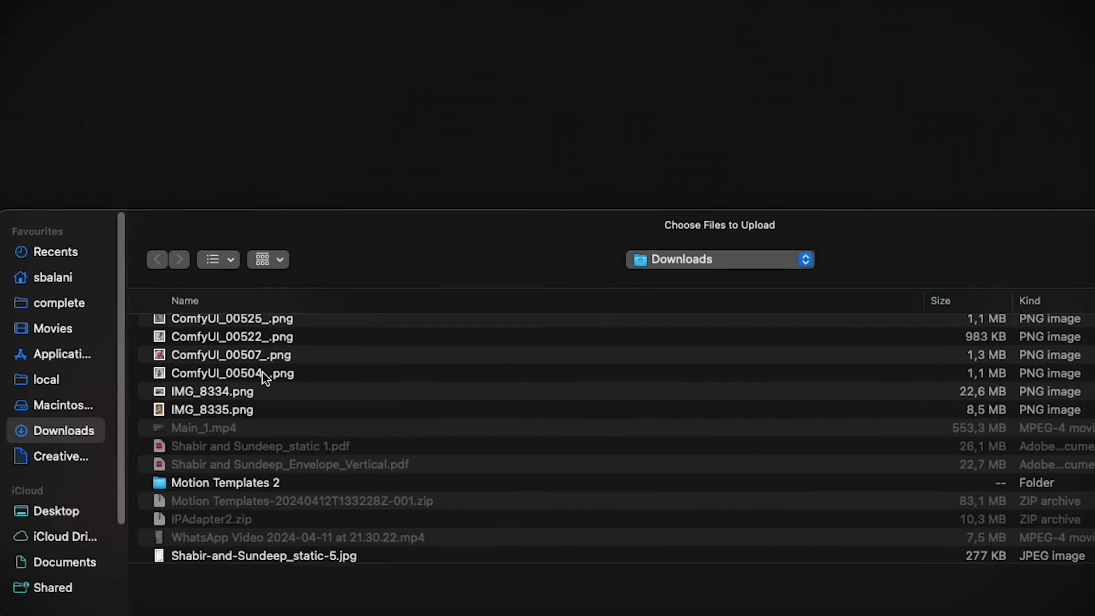
pyautogui.click(291, 223)
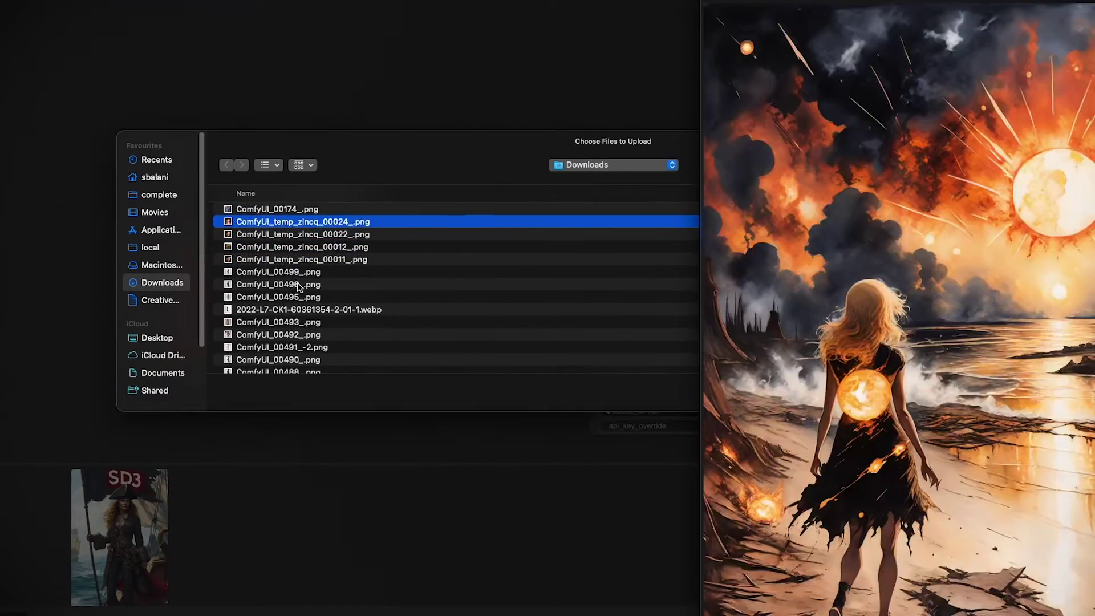
pyautogui.doubleClick(291, 258)
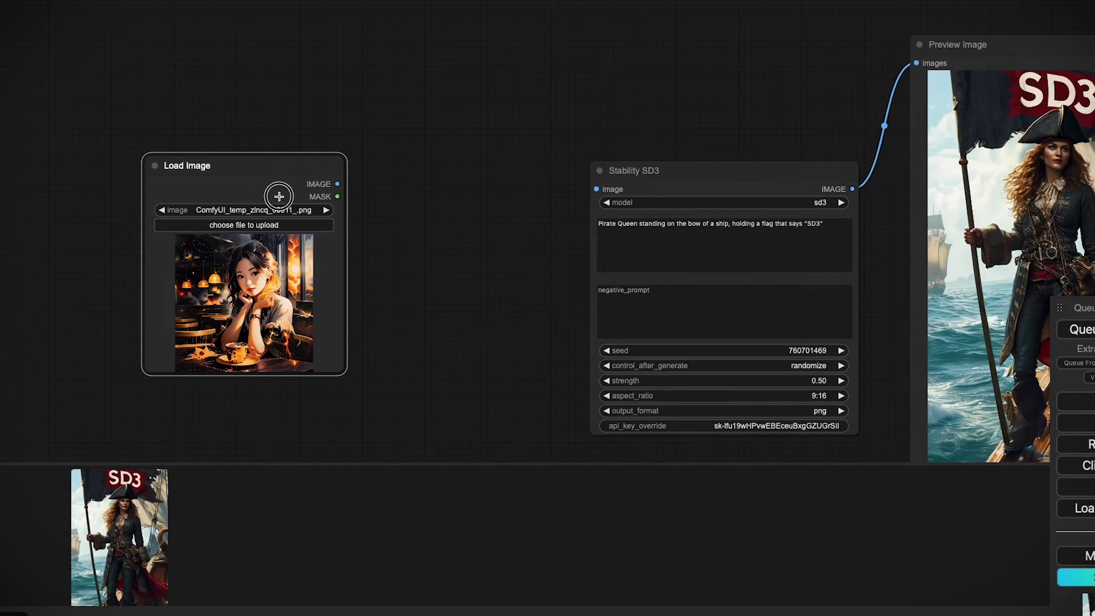
# - Link the Load Image output to the Stability SD3 node's image input
pyautogui.moveTo(280, 196); pyautogui.dragTo(278, 212)
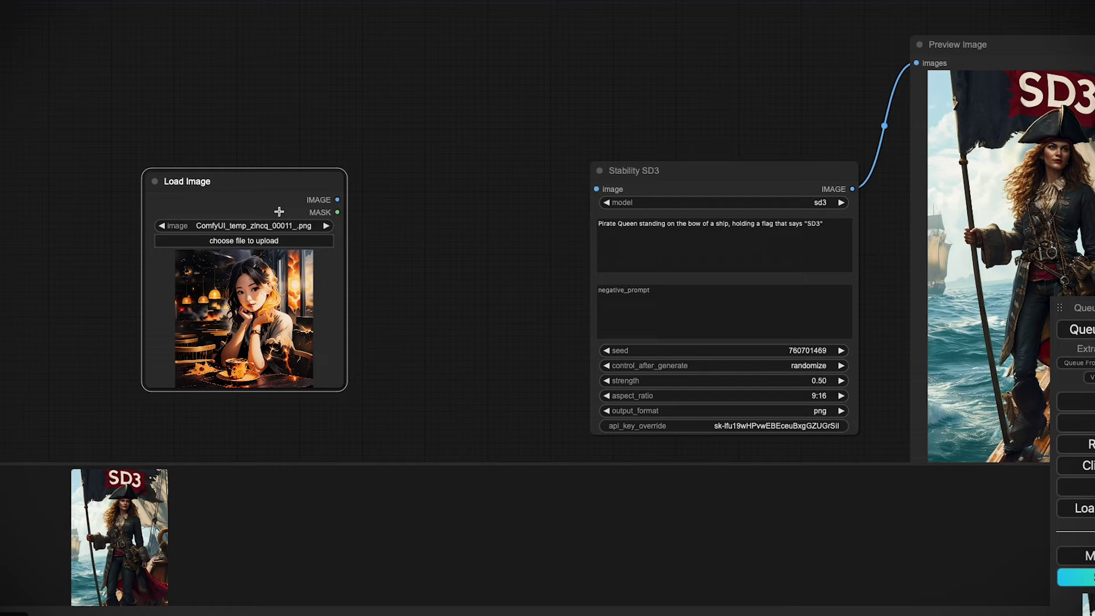
pyautogui.moveTo(337, 199); pyautogui.dragTo(510, 144)
pyautogui.click(674, 267)
# - Run the image-to-image generation, then place the enlarged Load Image beside Preview Image to compare
pyautogui.moveTo(659, 97); pyautogui.dragTo(614, 87)
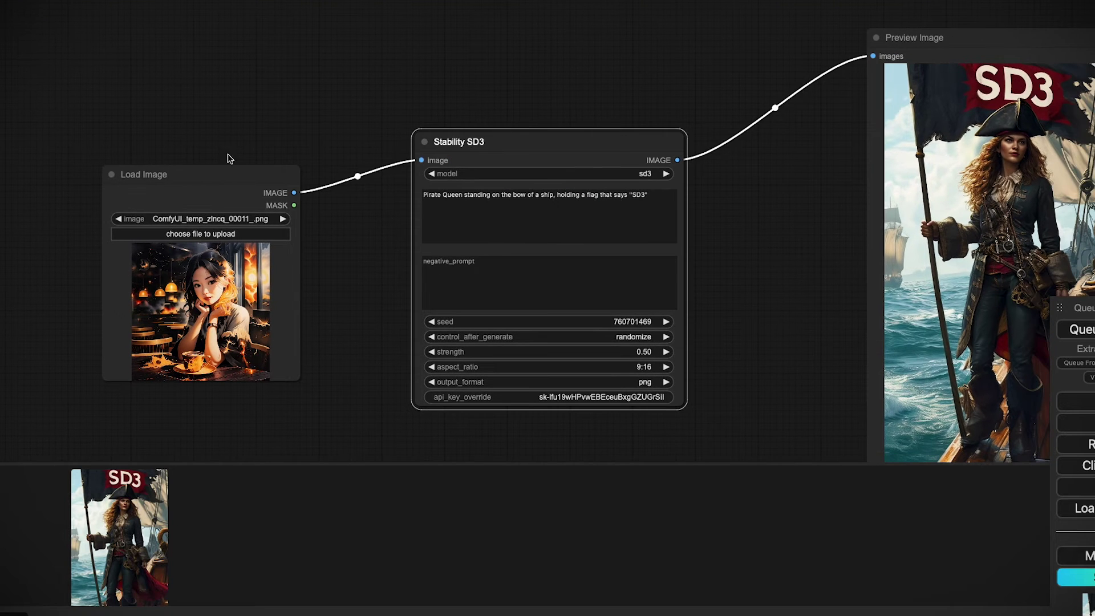
pyautogui.hotkey('ctrl', 'Return')
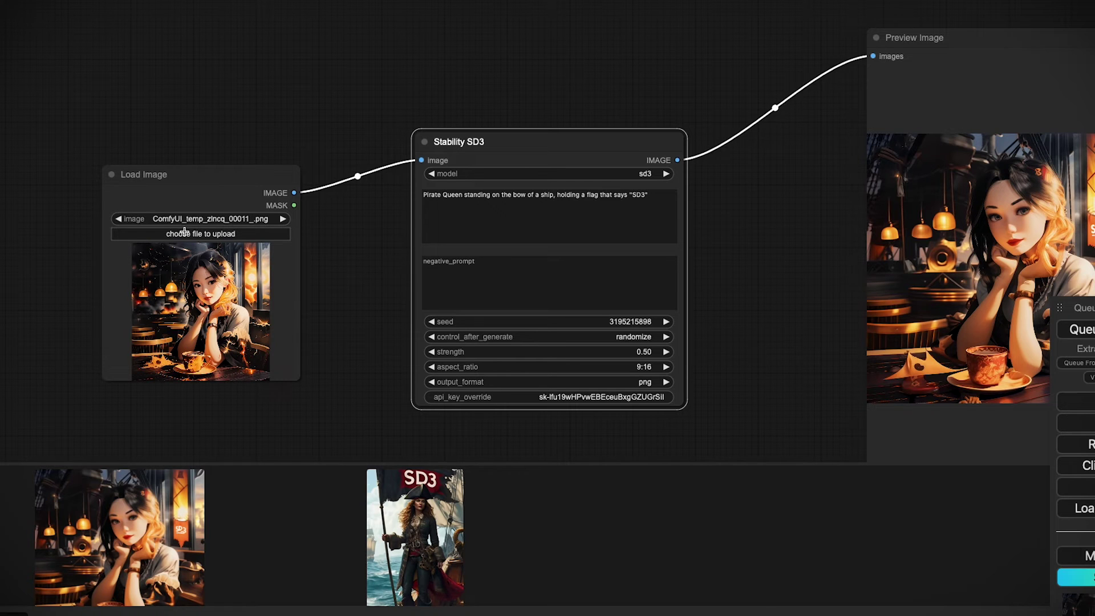
pyautogui.moveTo(188, 211); pyautogui.dragTo(259, 185)
pyautogui.moveTo(947, 111); pyautogui.dragTo(836, 91)
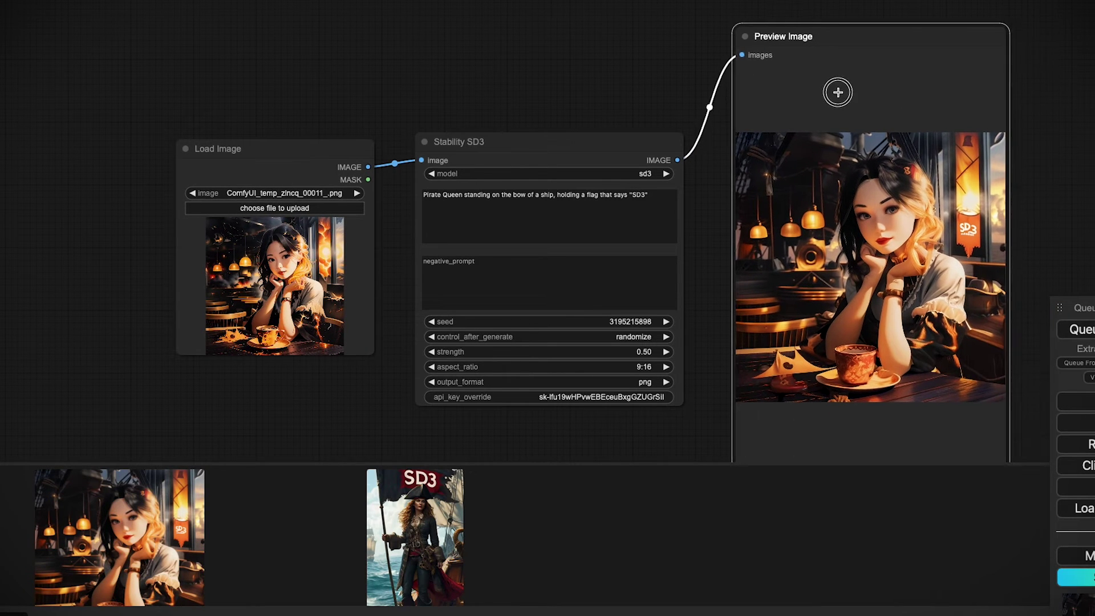
pyautogui.moveTo(371, 348); pyautogui.dragTo(560, 506)
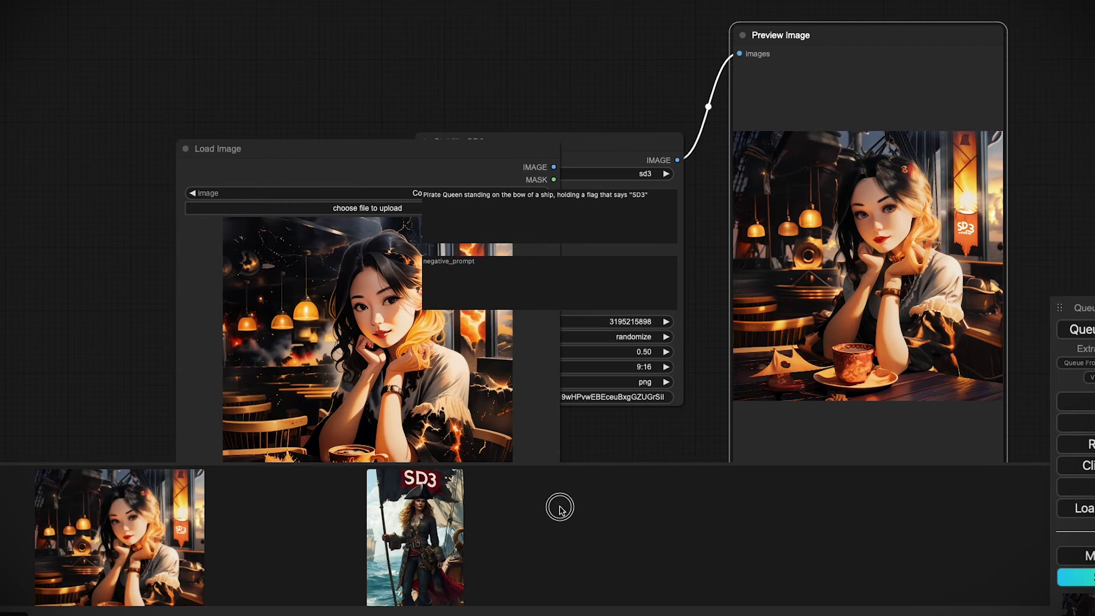
pyautogui.moveTo(593, 88); pyautogui.dragTo(378, 67)
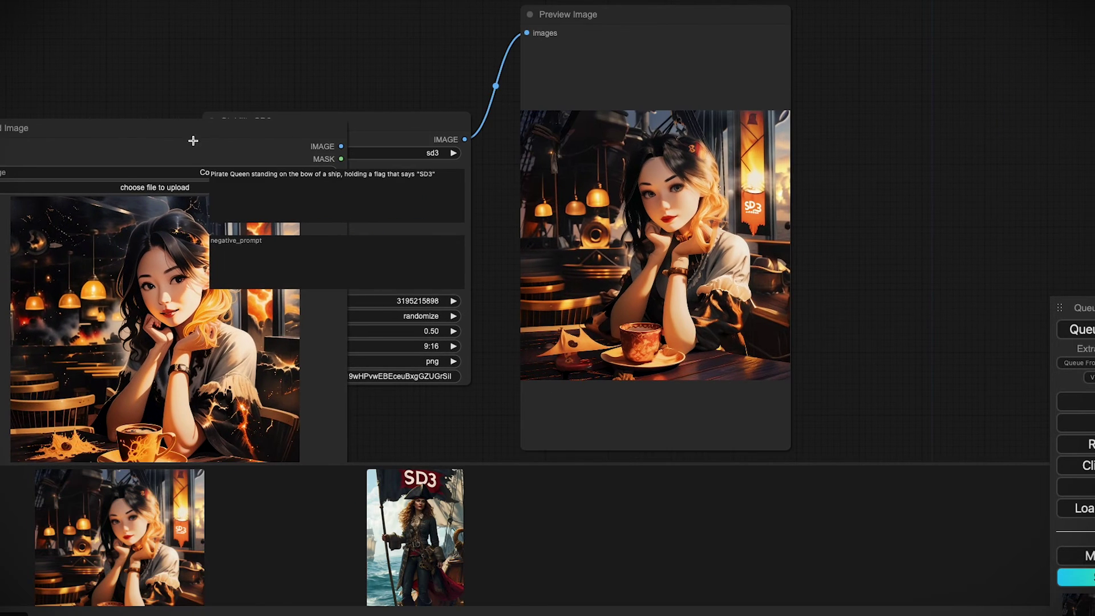
pyautogui.moveTo(191, 139); pyautogui.dragTo(997, 68)
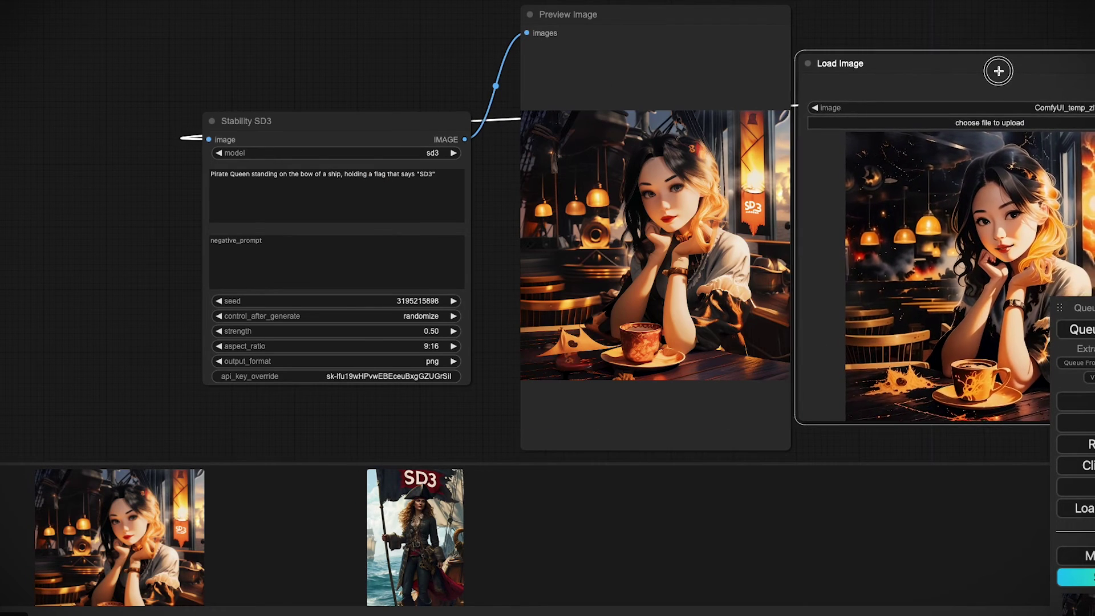
pyautogui.scroll(4, 875, 303)
pyautogui.moveTo(354, 187); pyautogui.dragTo(234, 178)
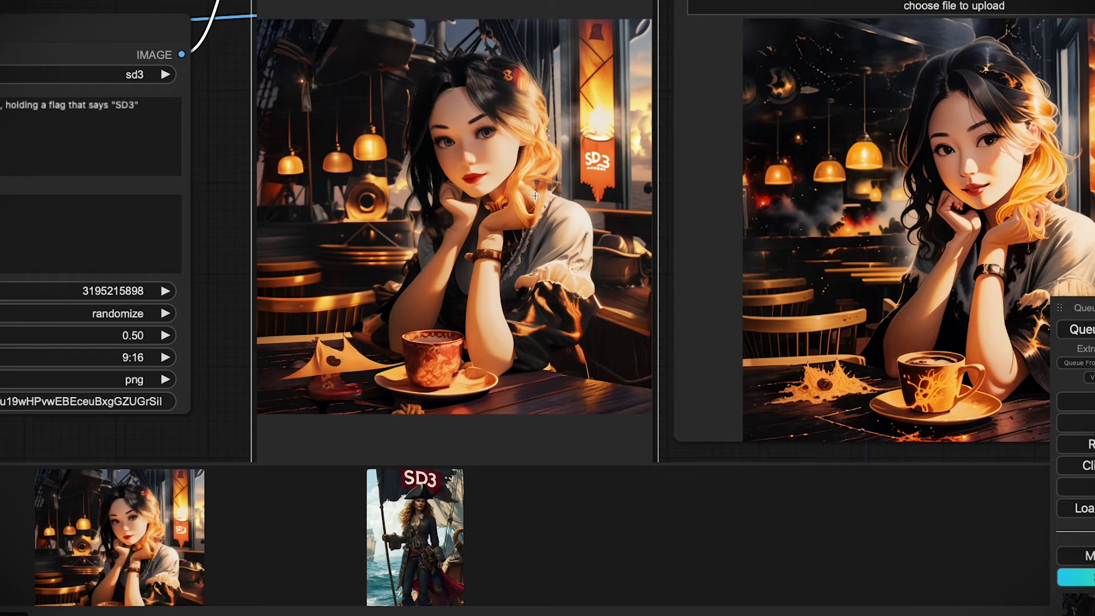
pyautogui.moveTo(240, 187)
pyautogui.mouseDown()
pyautogui.moveTo(244, 203)
pyautogui.moveTo(247, 174)
pyautogui.mouseUp()
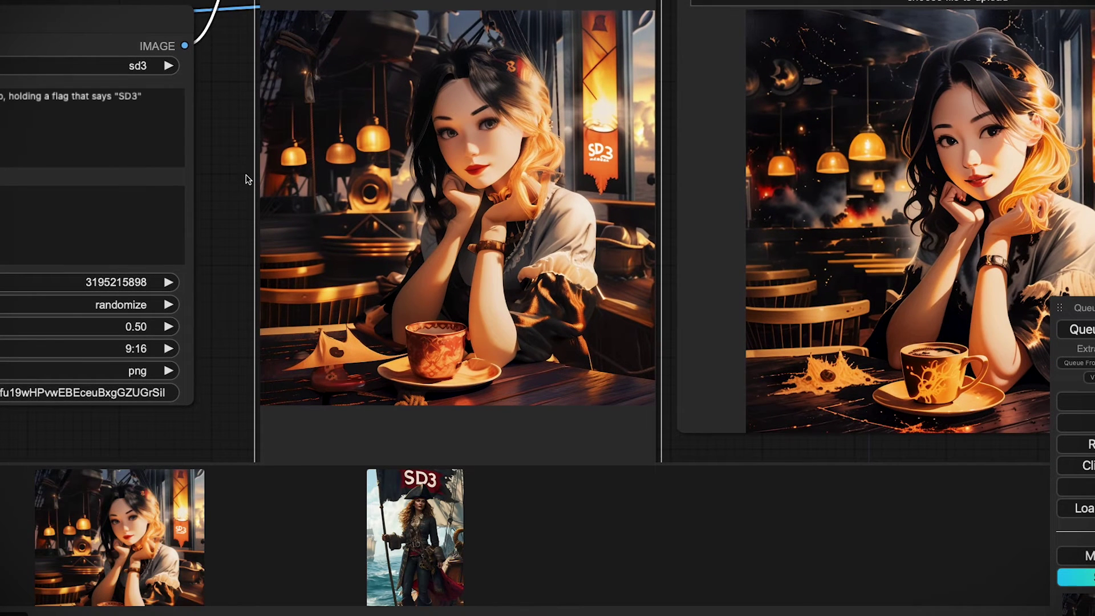
pyautogui.moveTo(246, 164); pyautogui.dragTo(518, 187)
# - Replace the Pirate Queen prompt with 'Girl sitting in coffee shop, smiling'
pyautogui.click(305, 131)
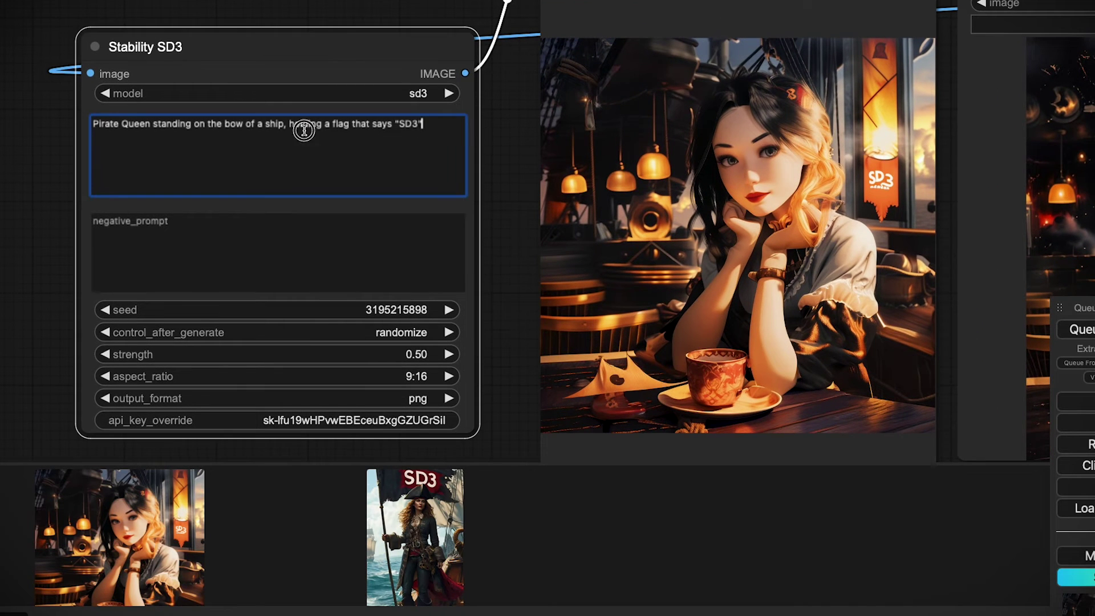
pyautogui.hotkey('ctrl', 'a')
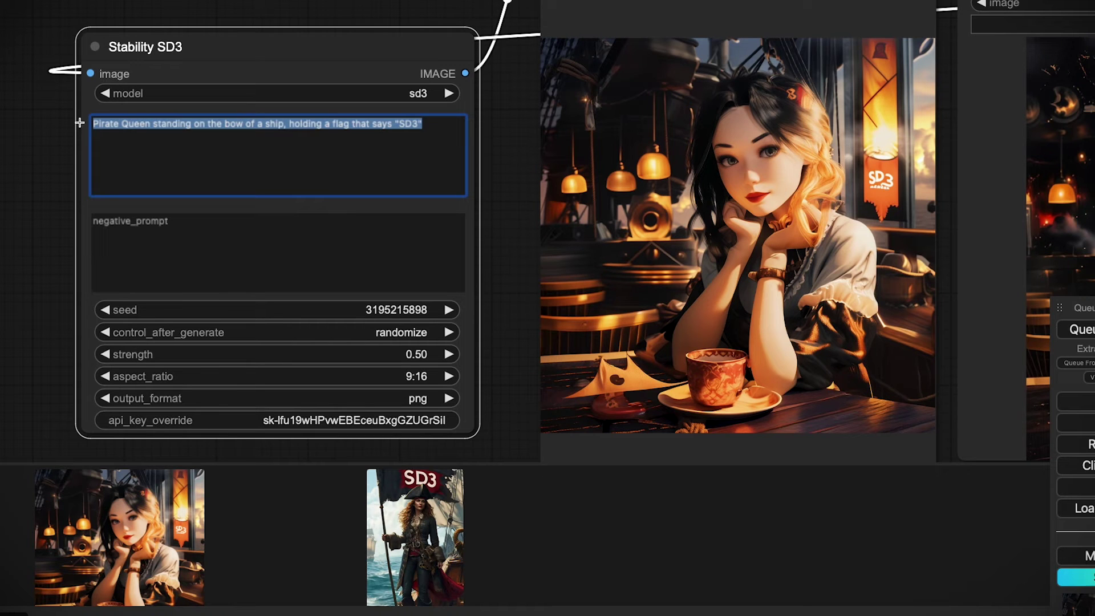
pyautogui.write('Girl sitting in ')
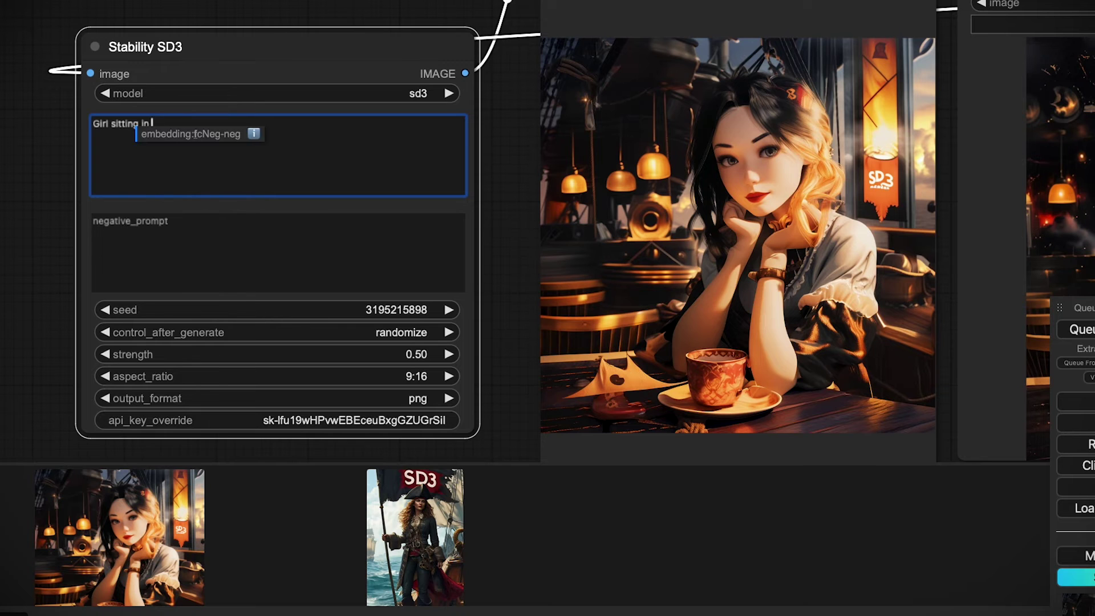
pyautogui.write('coffee shop, sm')
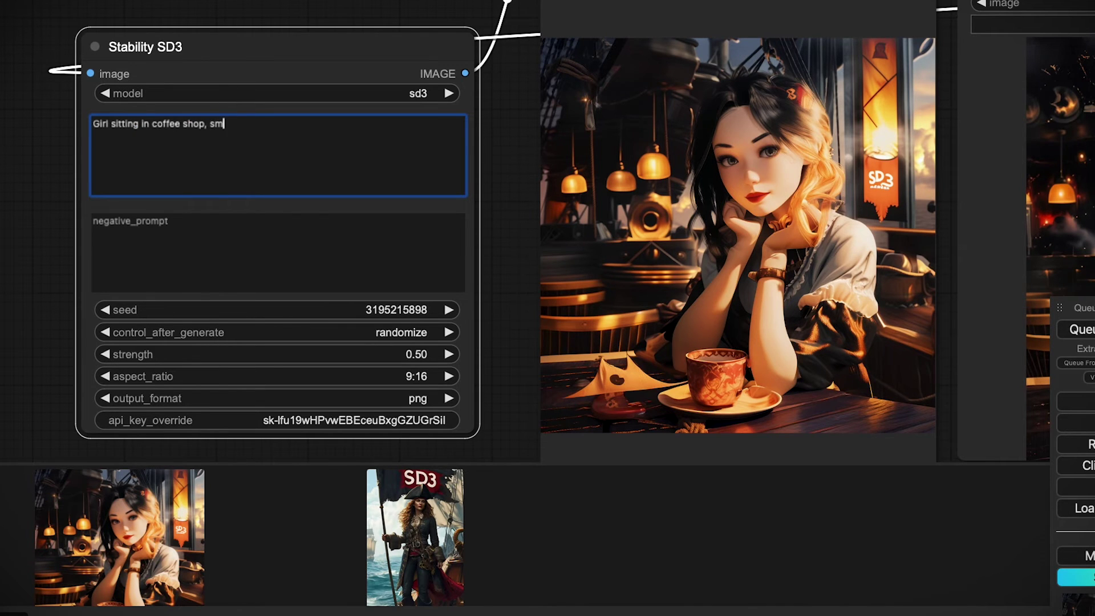
pyautogui.write('iling')
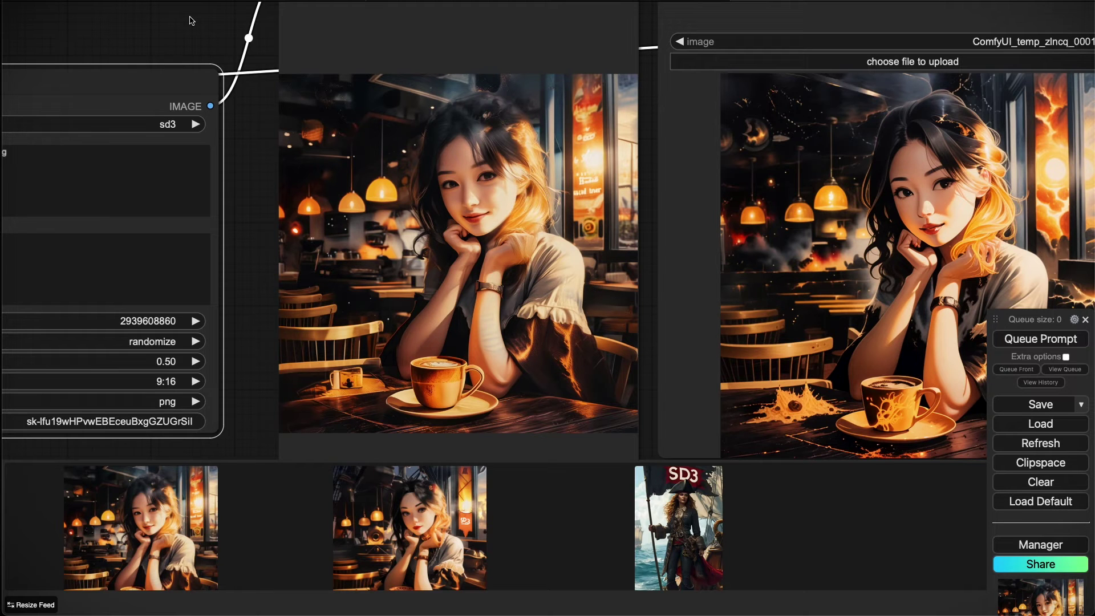
# - Append ', ((Studio Ghibli Anime))' to the SD3 prompt and generate a new café-girl render
pyautogui.moveTo(192, 20); pyautogui.dragTo(290, 38)
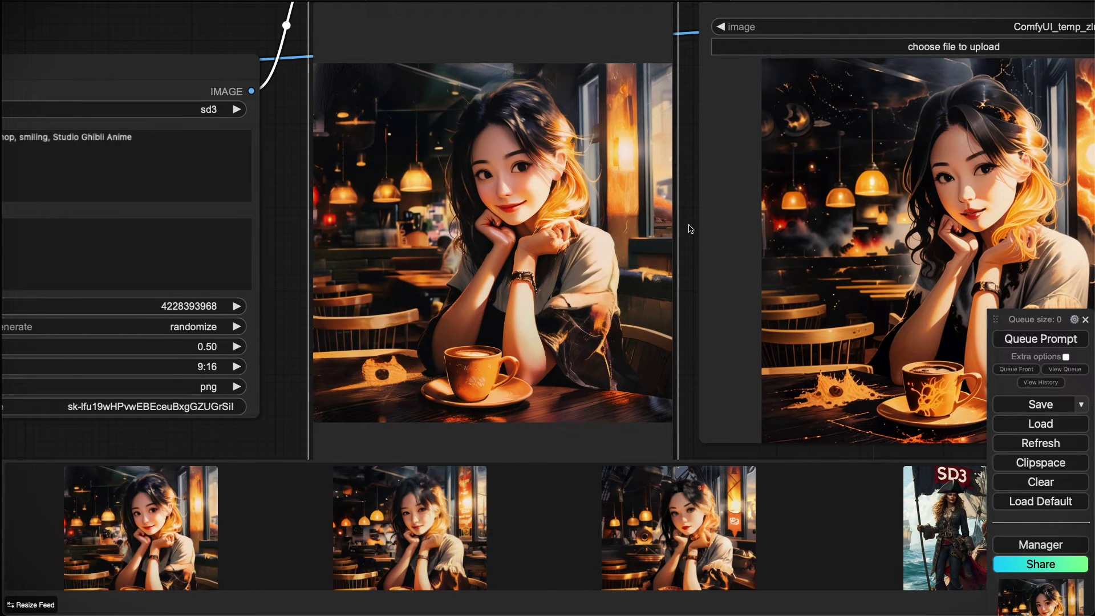
pyautogui.click(58, 137)
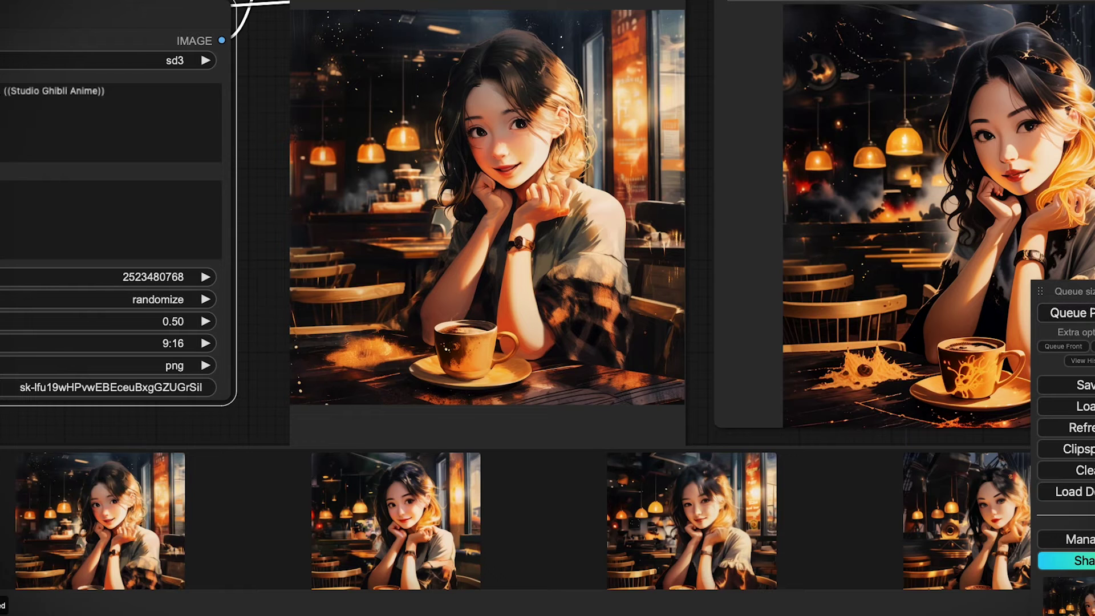
pyautogui.moveTo(278, 69); pyautogui.dragTo(495, 55)
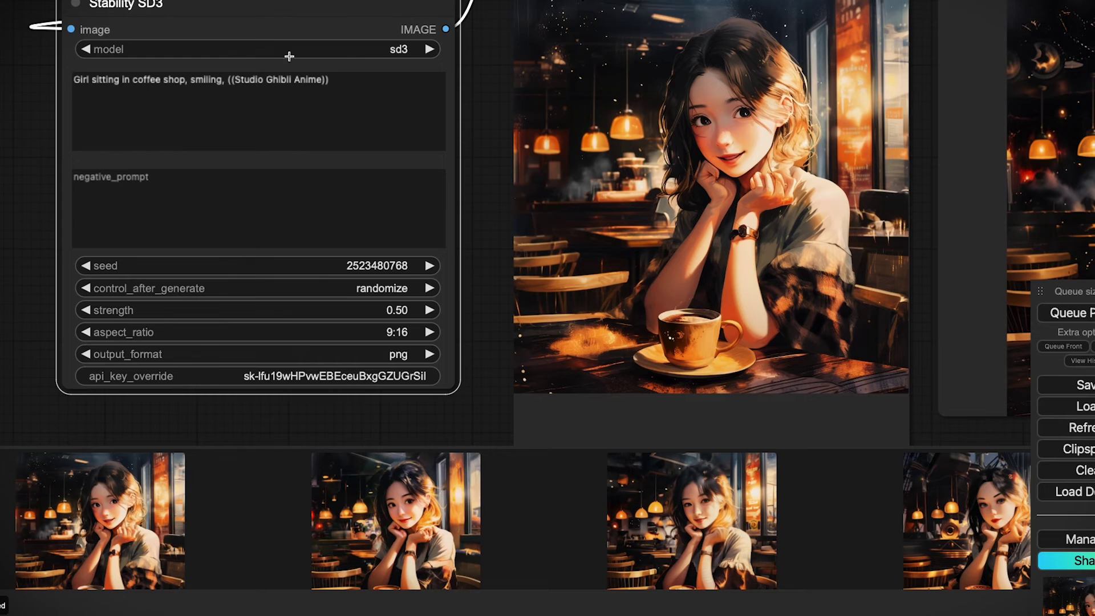
pyautogui.click(330, 84)
pyautogui.moveTo(329, 85); pyautogui.dragTo(68, 68)
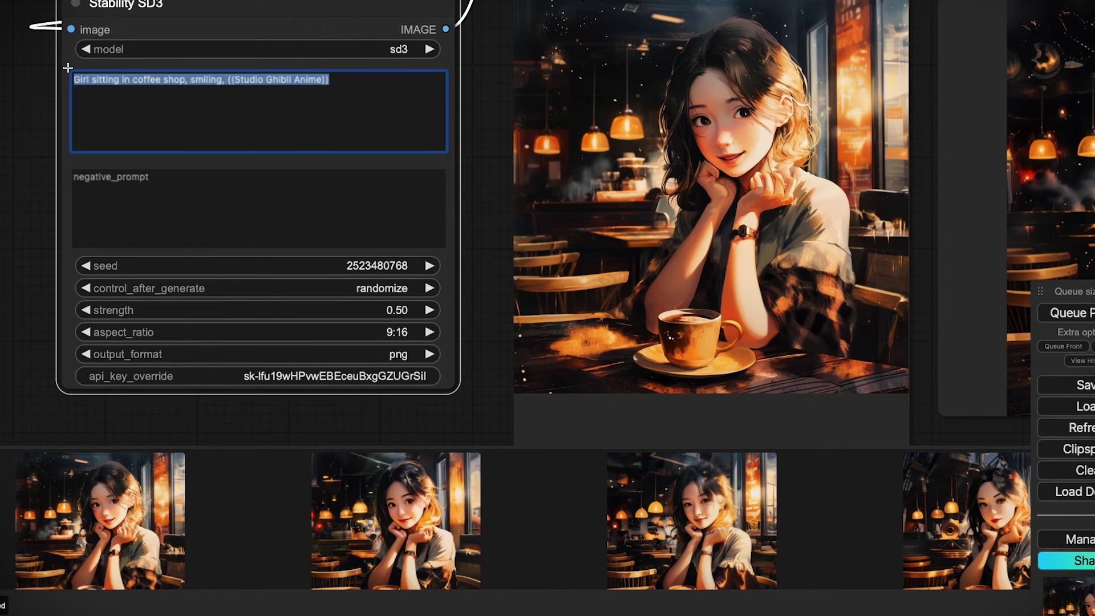